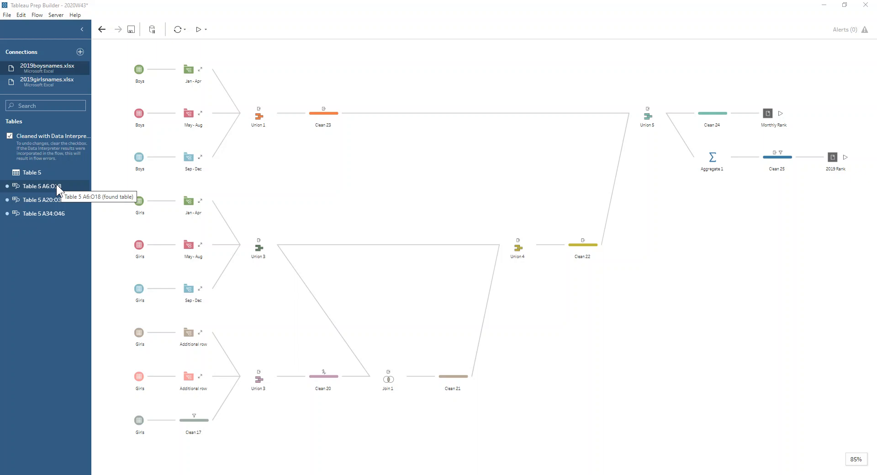
Branch a cleaning step off the Boys Jan - Apr input and compare its null January Rank row with the Clean 1 filter
left_click(150, 71)
left_click(174, 91)
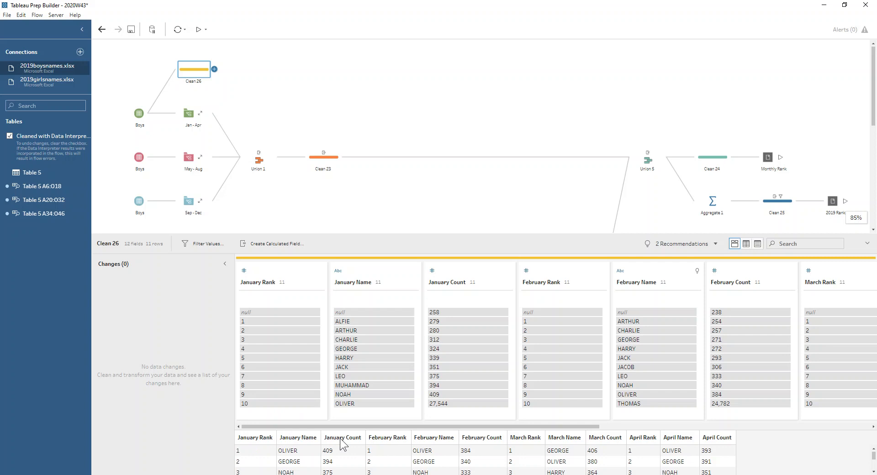
left_click(197, 113)
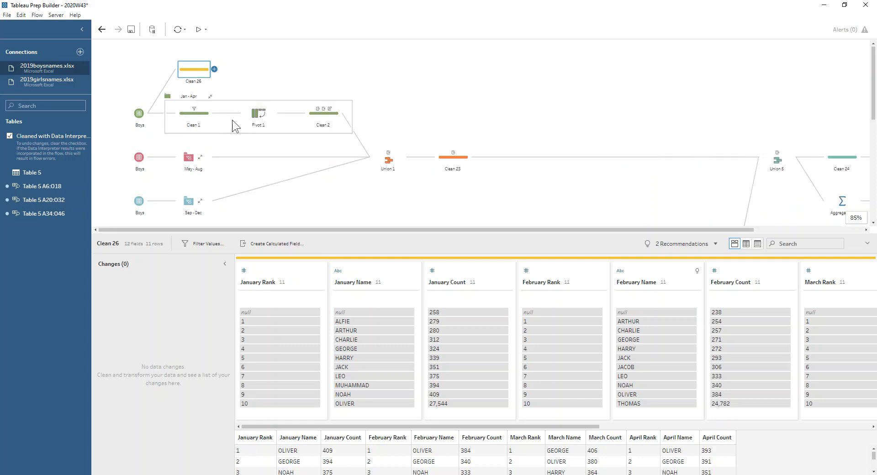
left_click(202, 115)
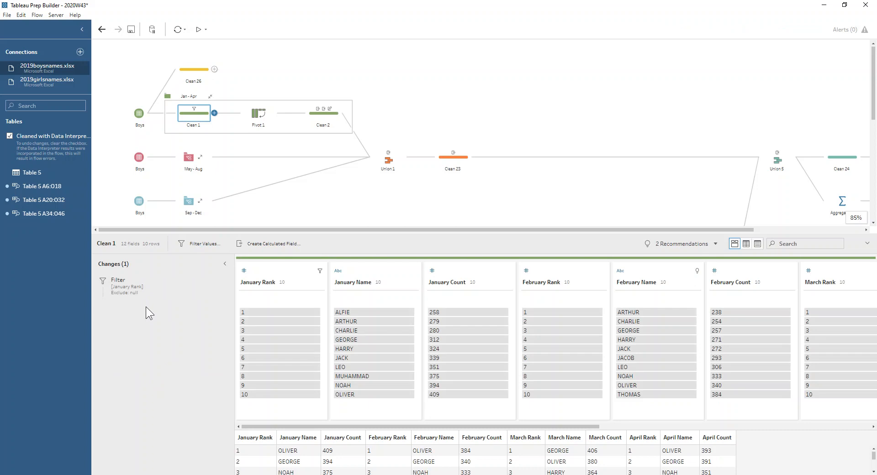
left_click(193, 69)
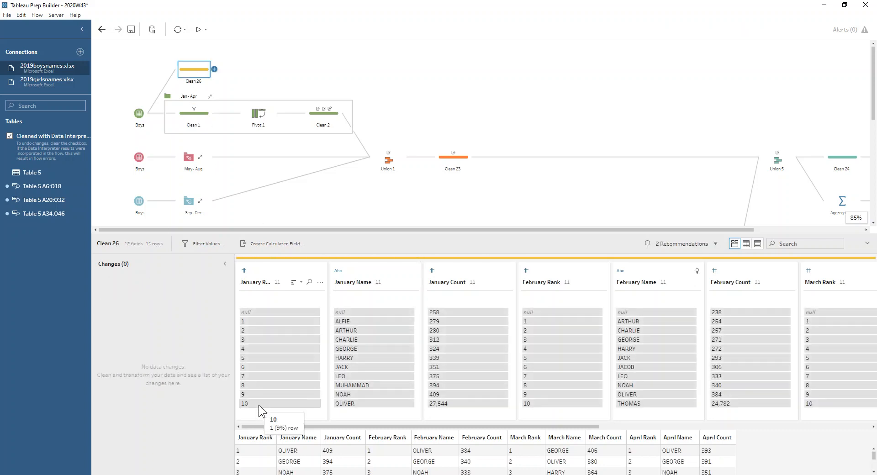
left_click(256, 313)
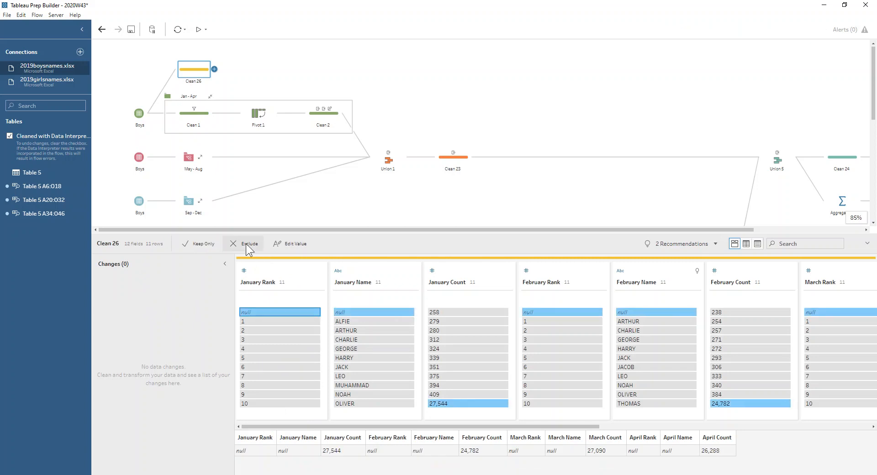
left_click(193, 115)
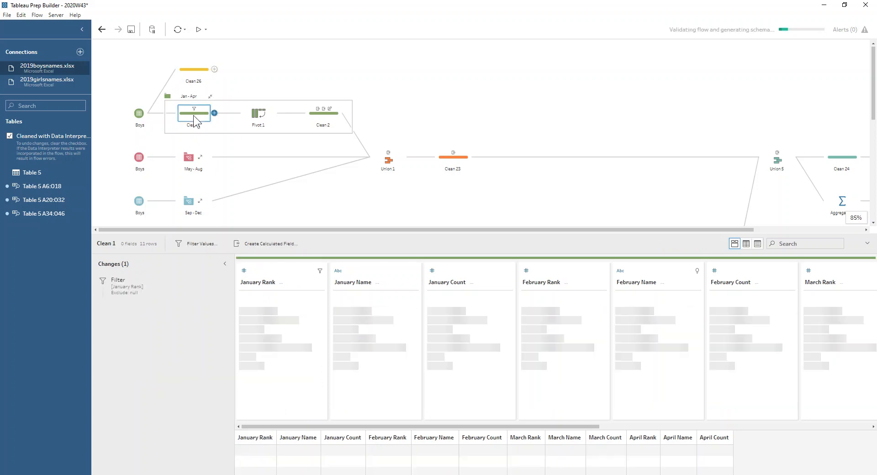
Examine how Pivot 1 turns the monthly Rank, Name and Count columns into rows
left_click(257, 118)
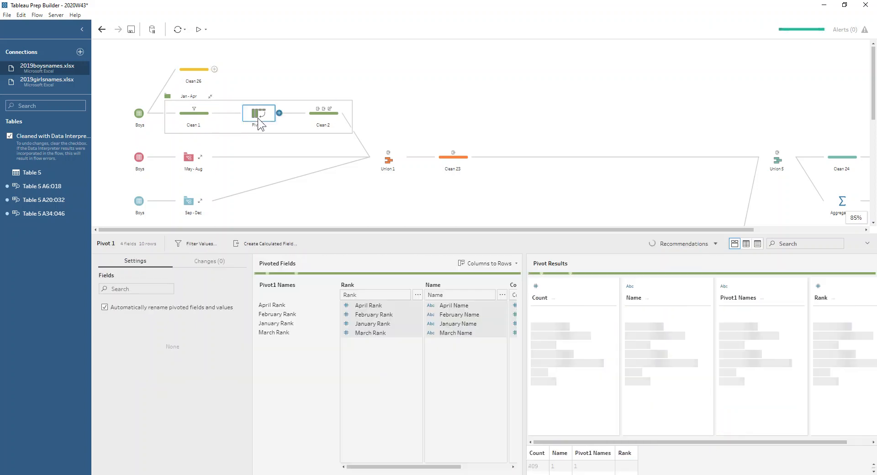
left_click_drag(321, 230, 321, 158)
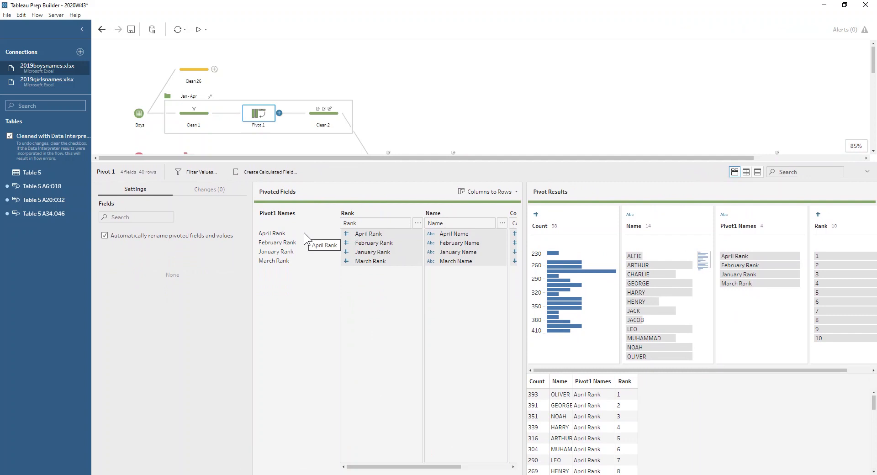
left_click(378, 224)
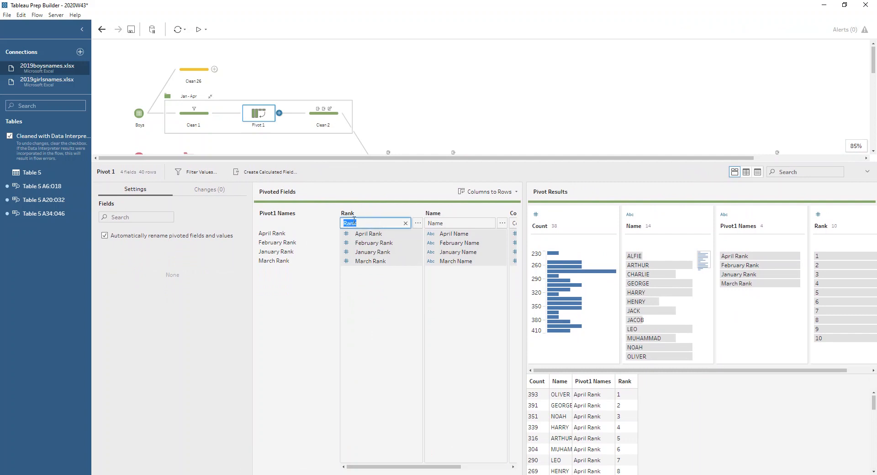
left_click(448, 222)
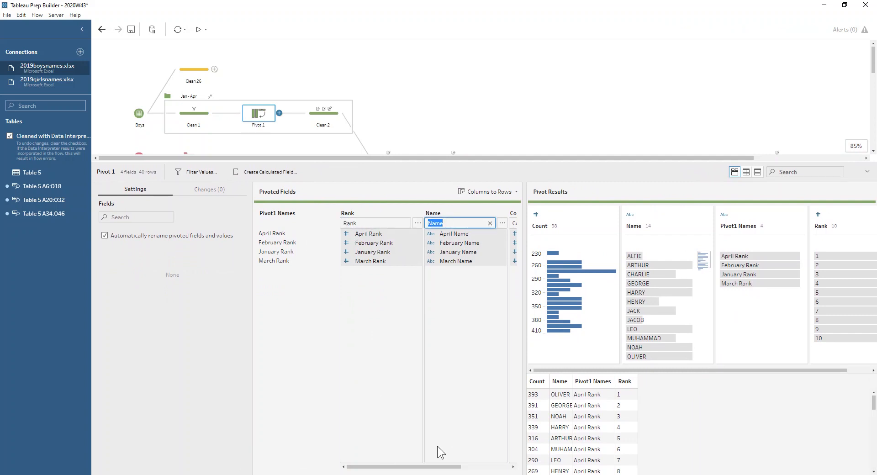
left_click_drag(445, 467, 502, 466)
left_click(464, 224)
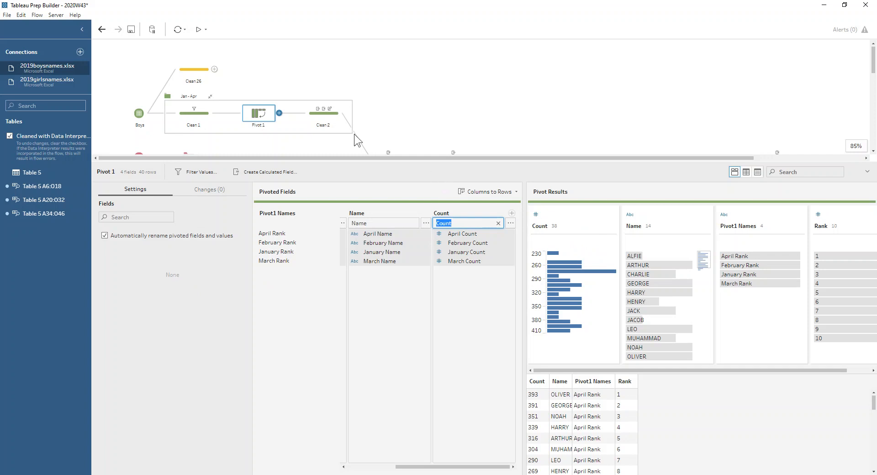
Review the Clean 2 changes that split Pivot1 Names, rename the result to Month and remove the original field, including the Automatic Split option
left_click(310, 112)
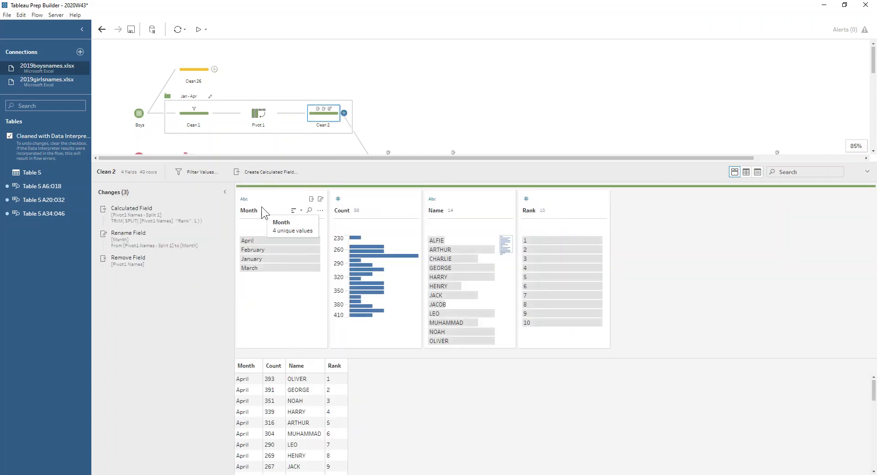
left_click(135, 211)
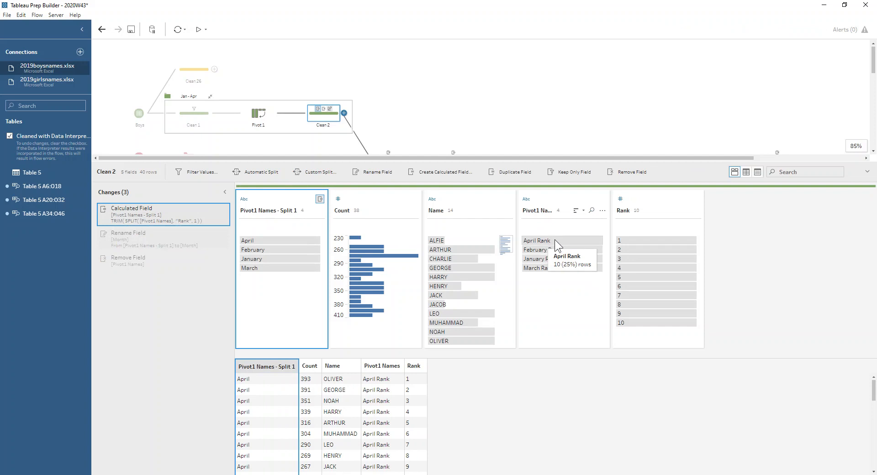
left_click(602, 211)
mouse_move(619, 251)
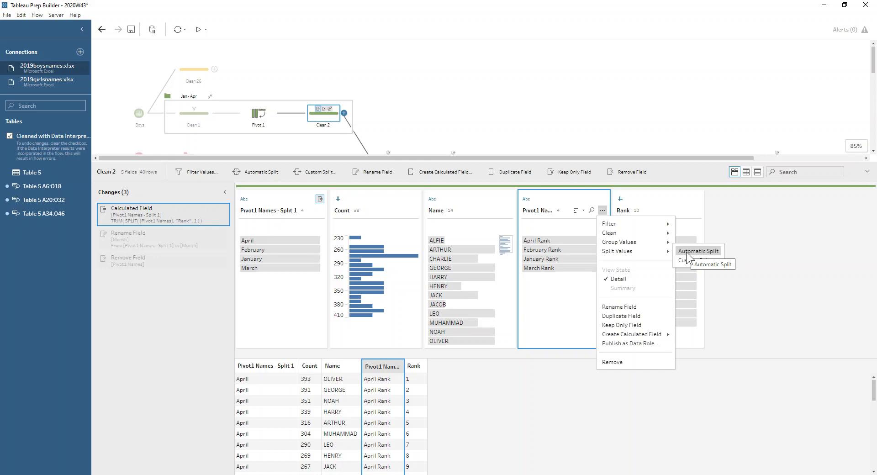
left_click(165, 237)
left_click(163, 238)
left_click(144, 258)
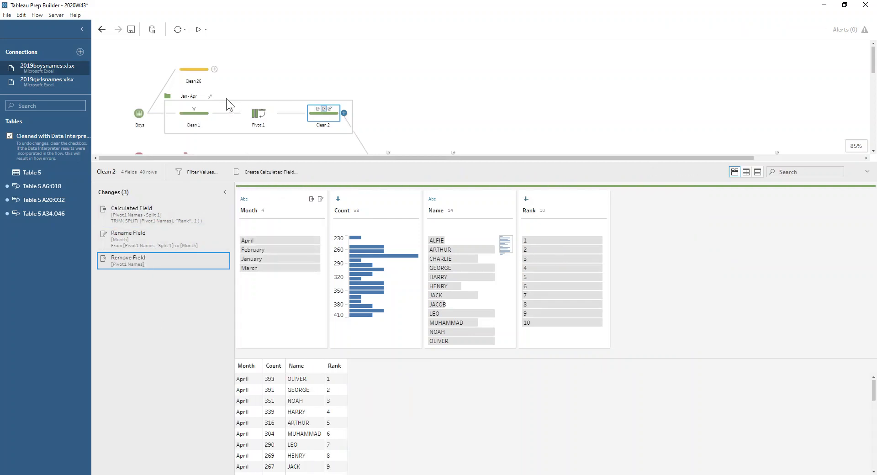
Collapse the Boys Jan - Apr group and delete the extra Clean 26 step
left_click(210, 97)
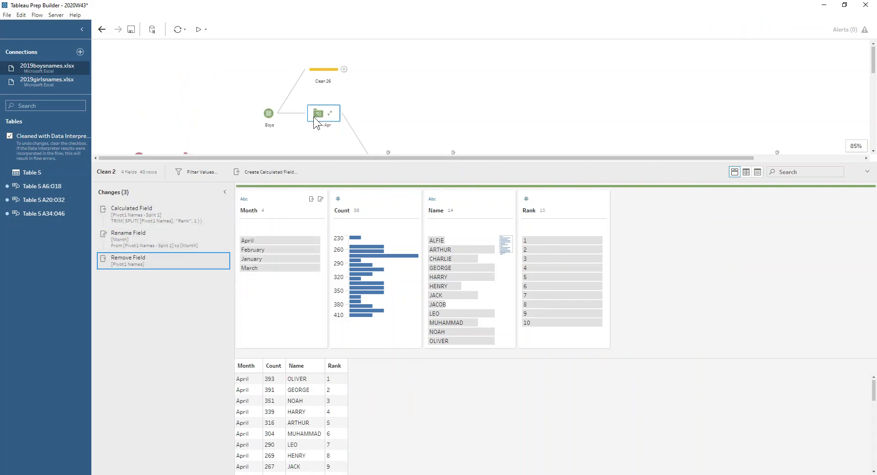
left_click(328, 160)
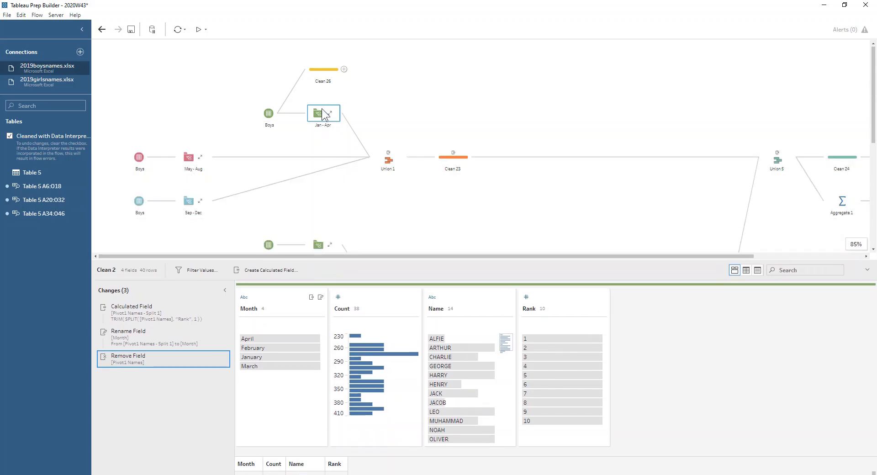
left_click(318, 73)
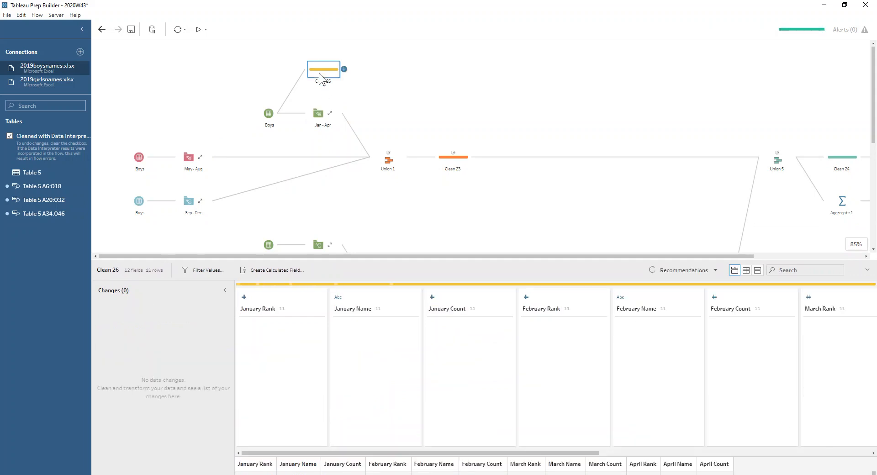
key("Delete")
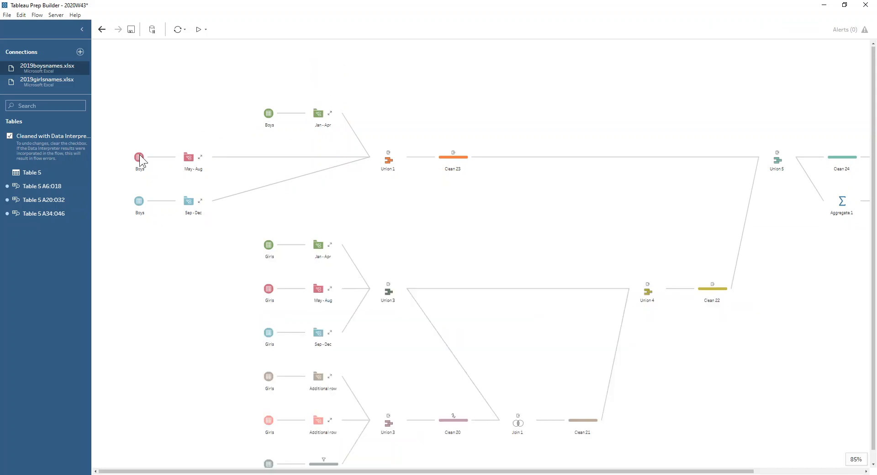
Duplicate the Boys Jan - Apr group and place the copy in the empty space above the flow
left_click(319, 112)
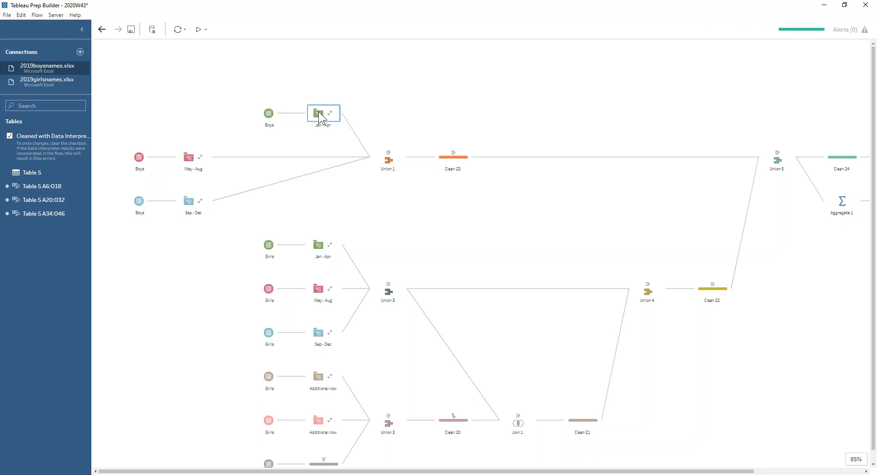
key("ctrl+c")
key("ctrl+v")
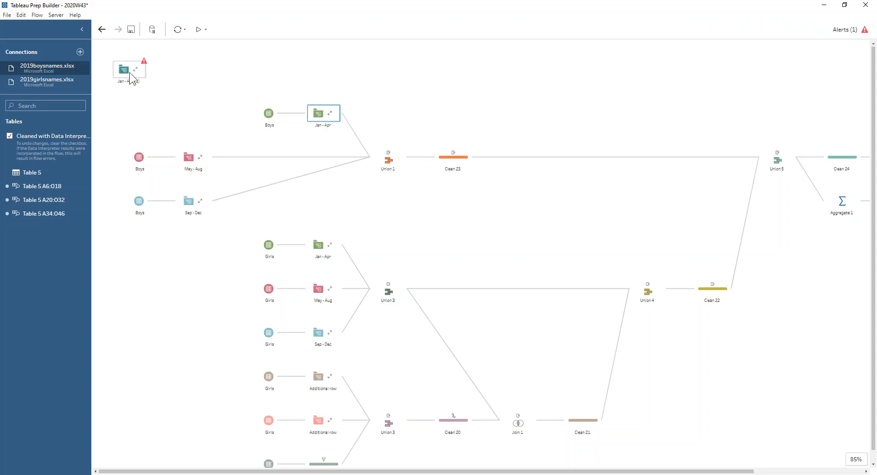
left_click_drag(124, 71, 214, 75)
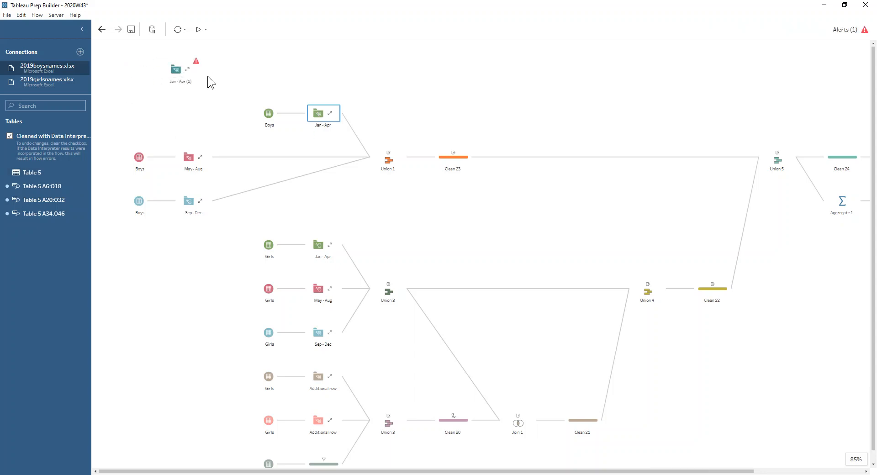
Add Table 5 A6:O18 from 2019boysnames.xlsx as an input and connect it to the copied Jan - Apr (1) group
left_click_drag(57, 184, 140, 73)
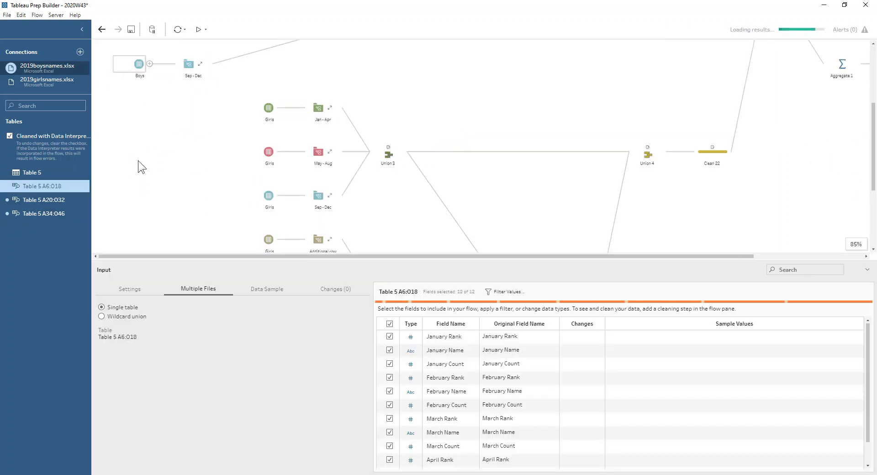
left_click_drag(138, 231, 185, 154)
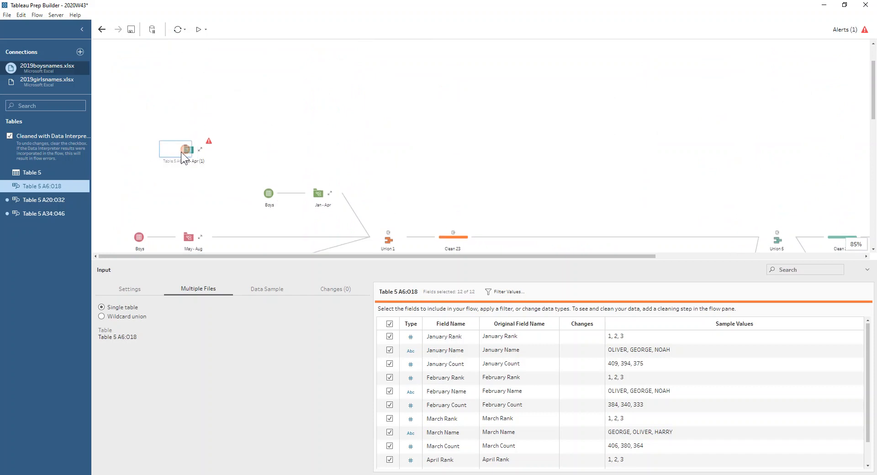
left_click_drag(179, 152, 157, 151)
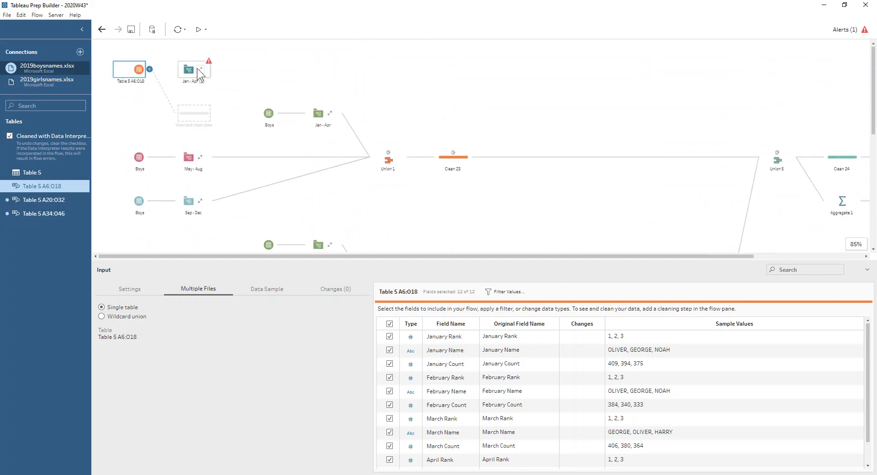
left_click_drag(136, 70, 177, 72)
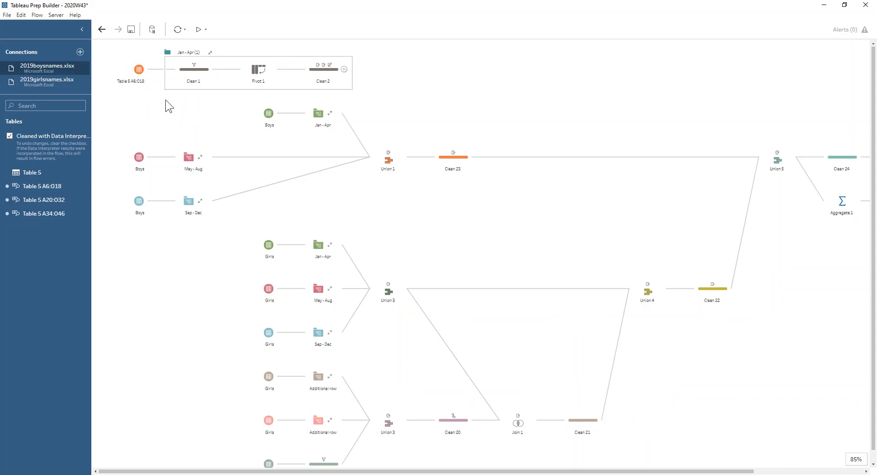
Collapse the Jan - Apr (1) group and delete it together with its Table 5 A6:O18 input
left_click(210, 52)
left_click_drag(263, 70, 133, 74)
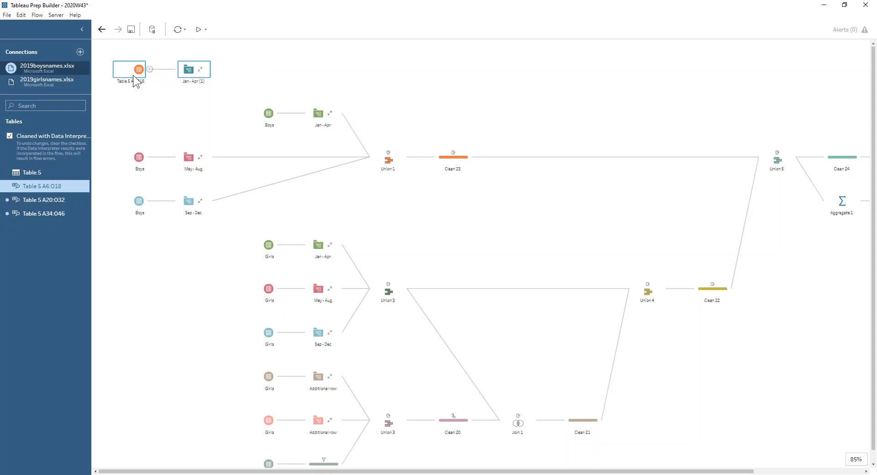
key("Delete")
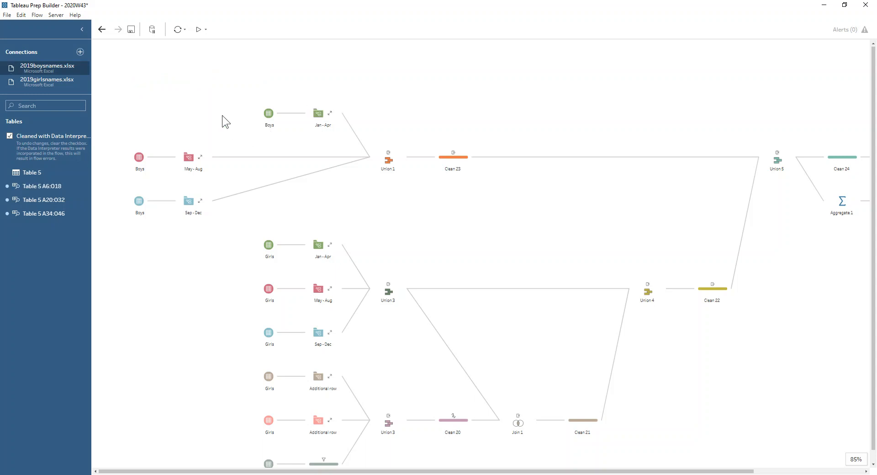
Inspect the combined Boys data in Union 1 and the calculated Gender field in Clean 23
left_click(383, 157)
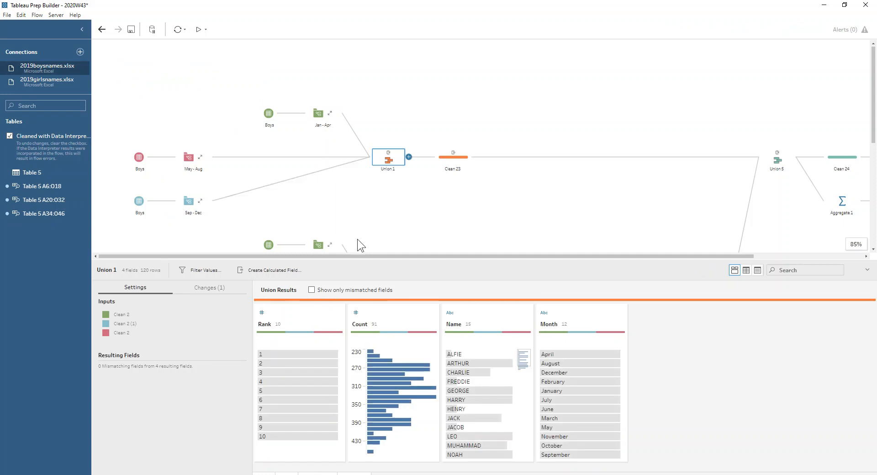
left_click(445, 159)
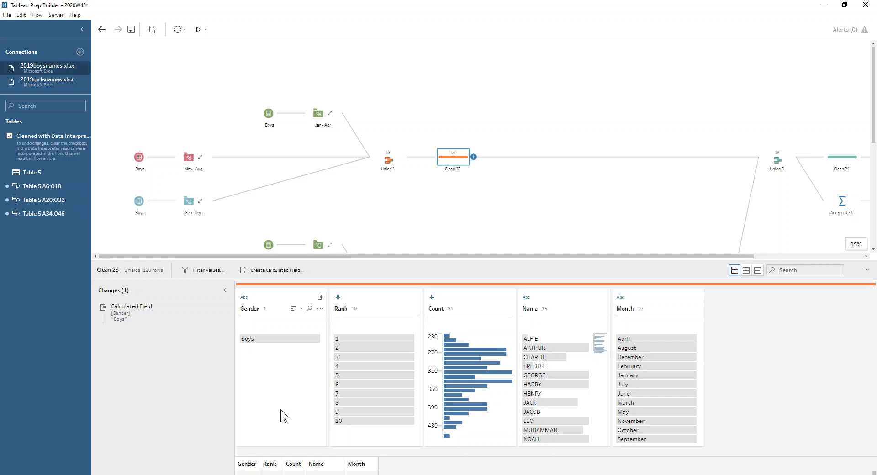
left_click_drag(320, 259, 329, 301)
Show the tables of the 2019girlsnames.xlsx connection and branch a cleaning step off the Girls Jan - Apr input
scroll(327, 255, "down", 5)
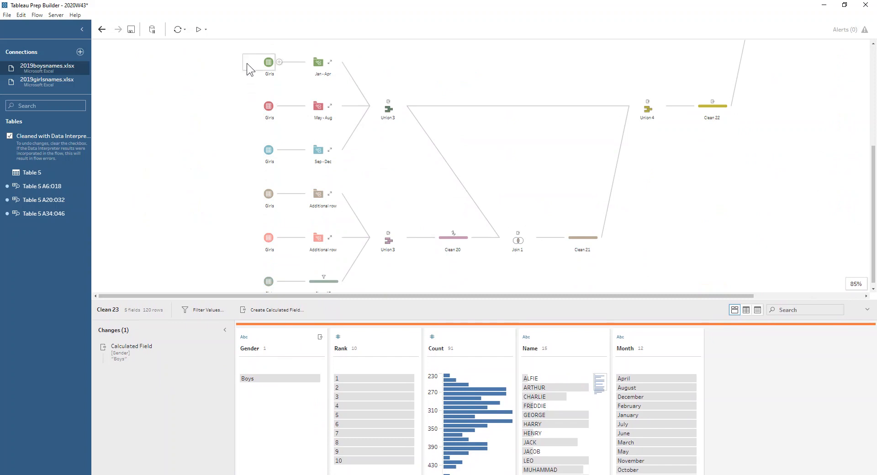
left_click(37, 82)
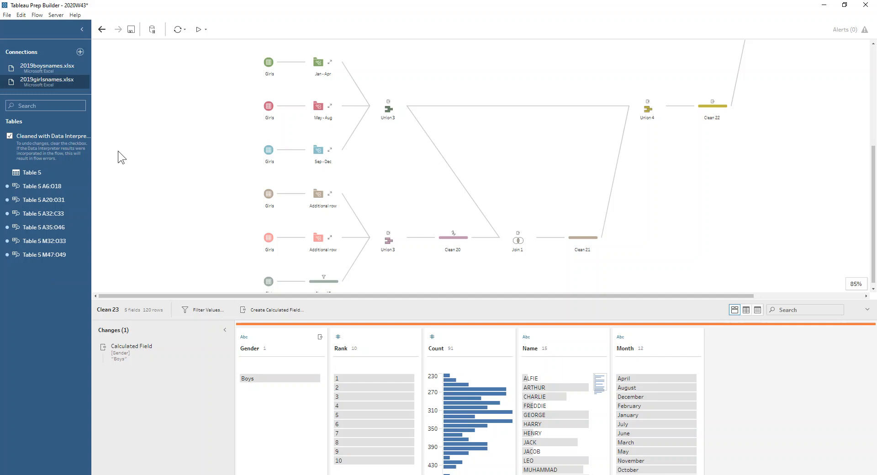
left_click(280, 63)
left_click(284, 82)
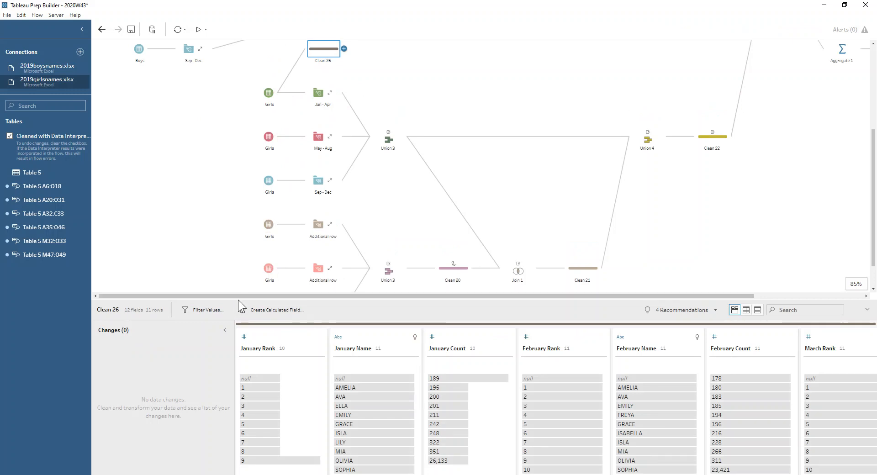
Examine the January Rank values and data rows of the Girls Jan - Apr input in Clean 26
left_click_drag(237, 300, 238, 173)
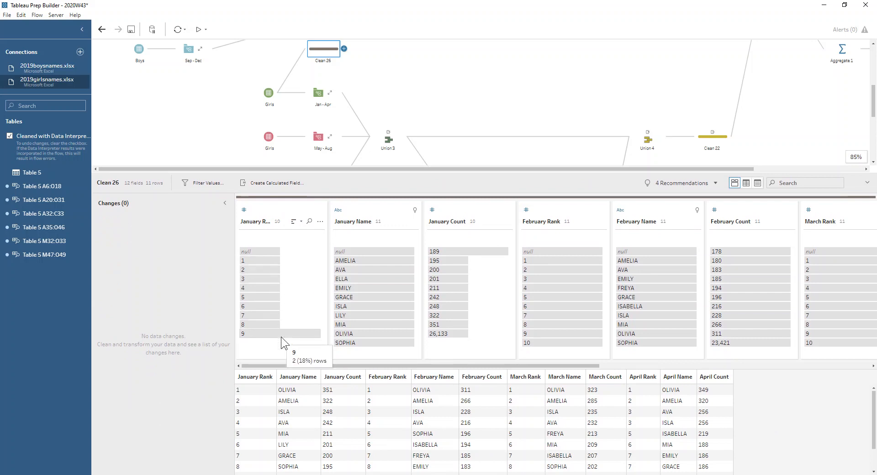
scroll(291, 436, "down", 2)
scroll(354, 436, "up", 2)
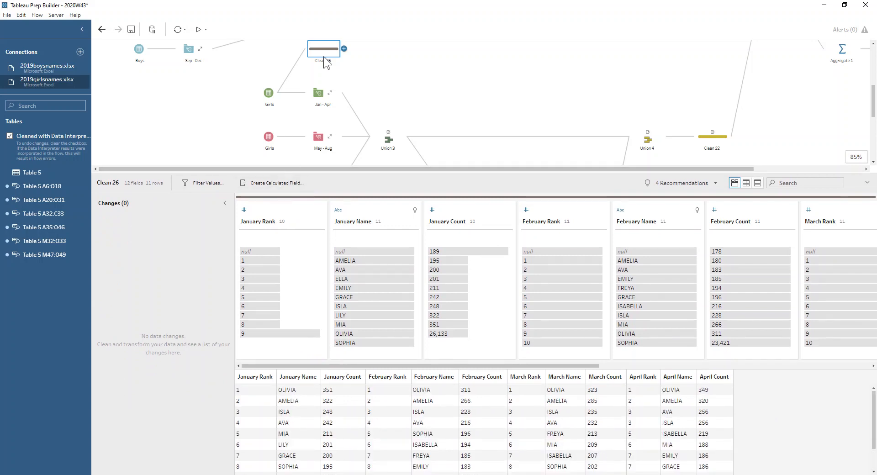
Delete the Clean 26 branch from the Girls Jan - Apr input and inspect the combined Girls months in Union 3
key("Delete")
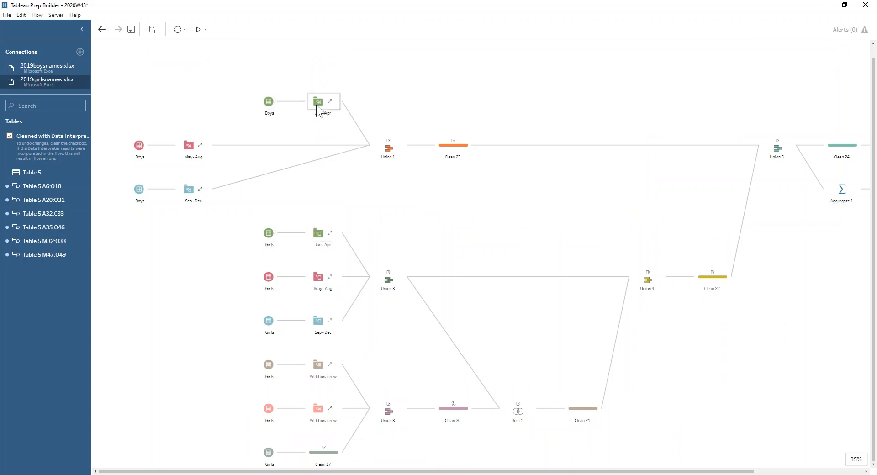
left_click(384, 280)
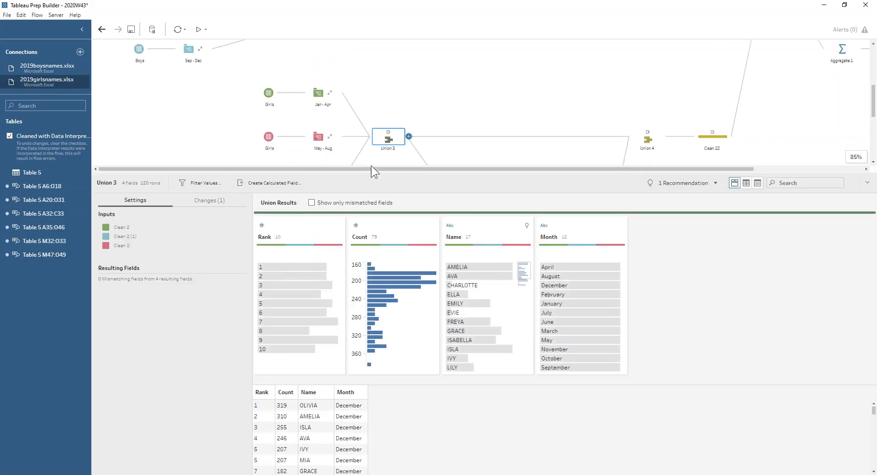
left_click_drag(371, 176, 374, 268)
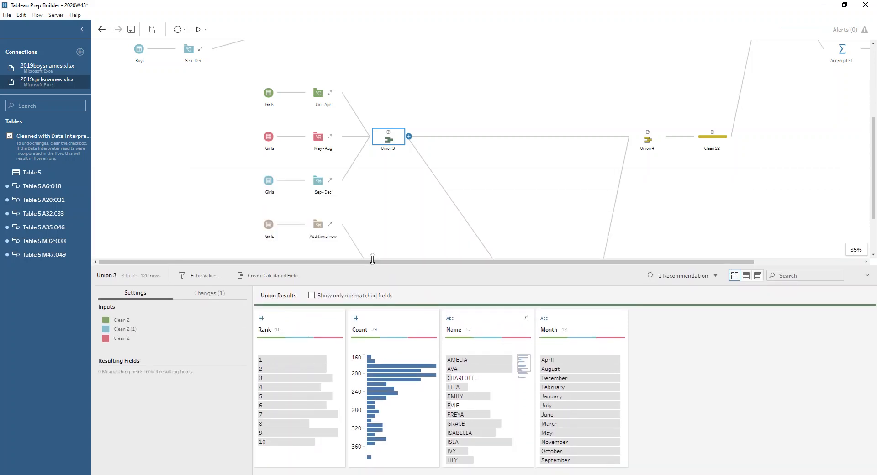
scroll(363, 221, "down", 3)
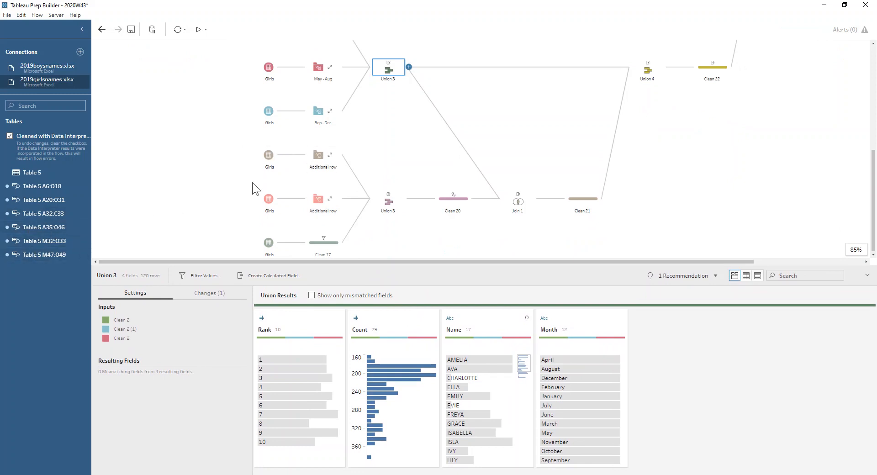
Inspect the fields and sample values of the Girls inputs from Table 5 M47:O49 and Table 5 A32:C33
left_click(269, 241)
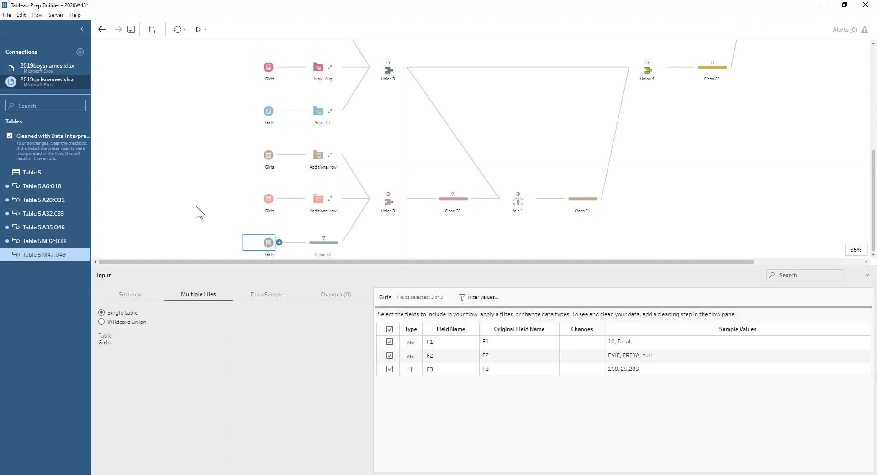
left_click(196, 209)
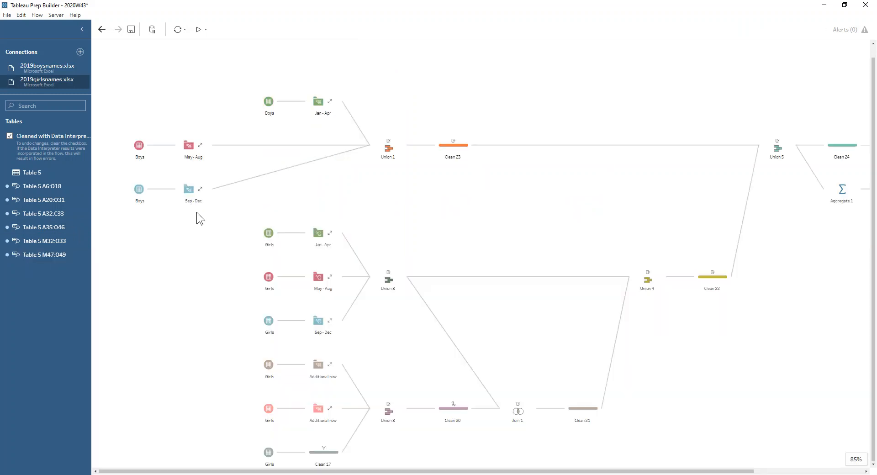
left_click(274, 366)
left_click(279, 155)
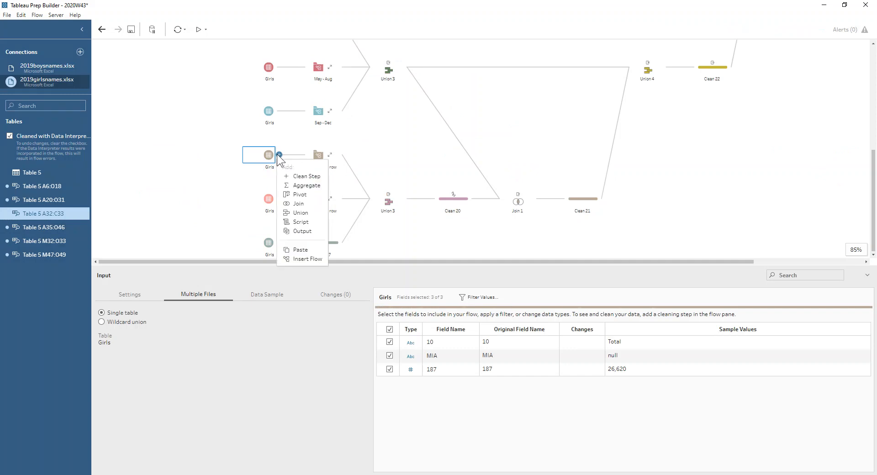
left_click(285, 183)
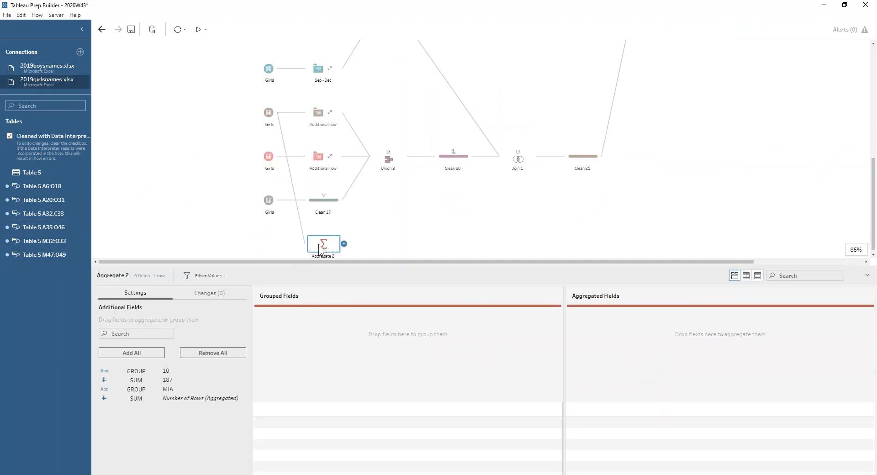
left_click(288, 216)
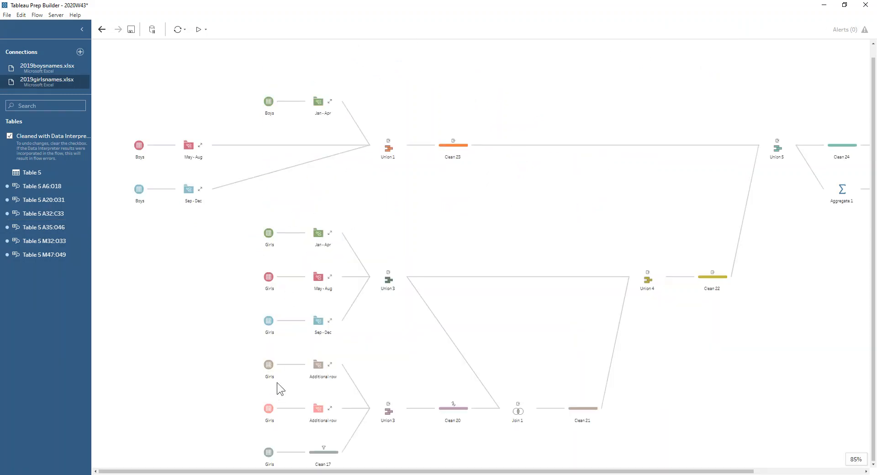
Branch a cleaning step off the Girls Table 5 A32:C33 input and expand its Additional row group
left_click(279, 365)
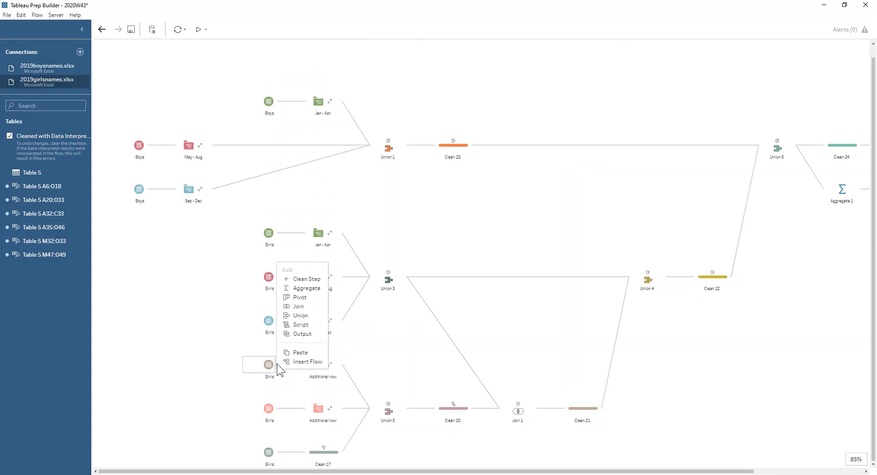
left_click(302, 278)
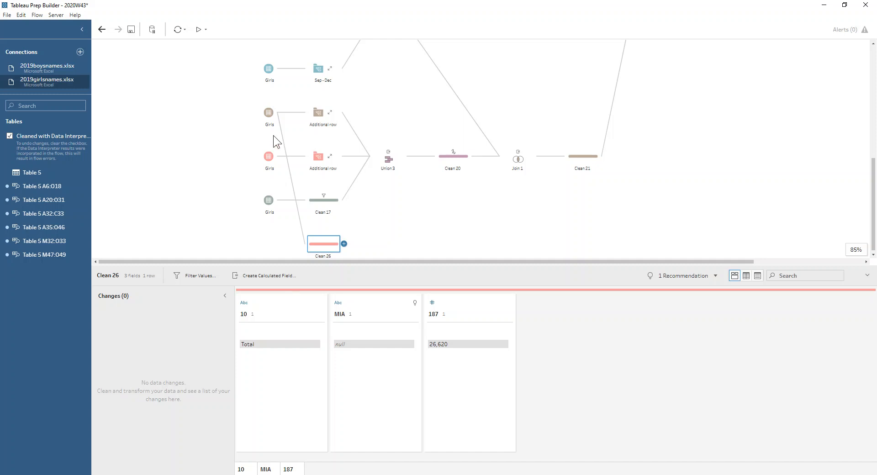
left_click(330, 113)
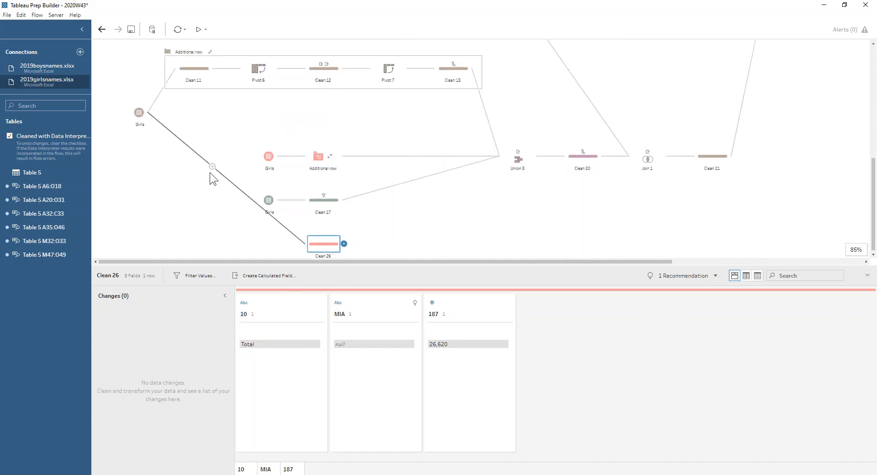
Inspect Clean 11, the columns-to-rows Pivot 6 and the list of changes in Clean 12
left_click(200, 73)
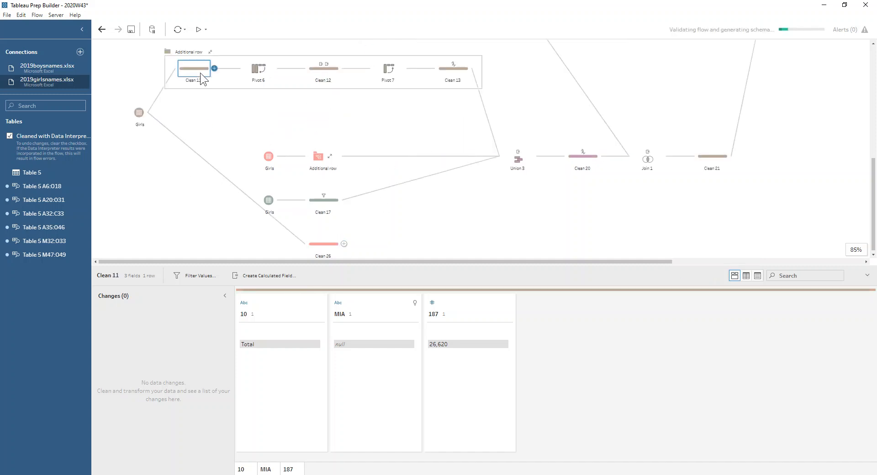
left_click(258, 70)
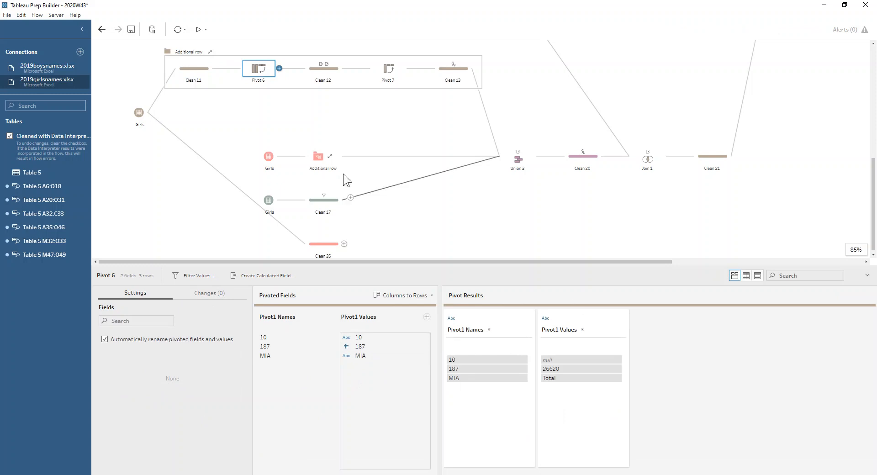
left_click(319, 71)
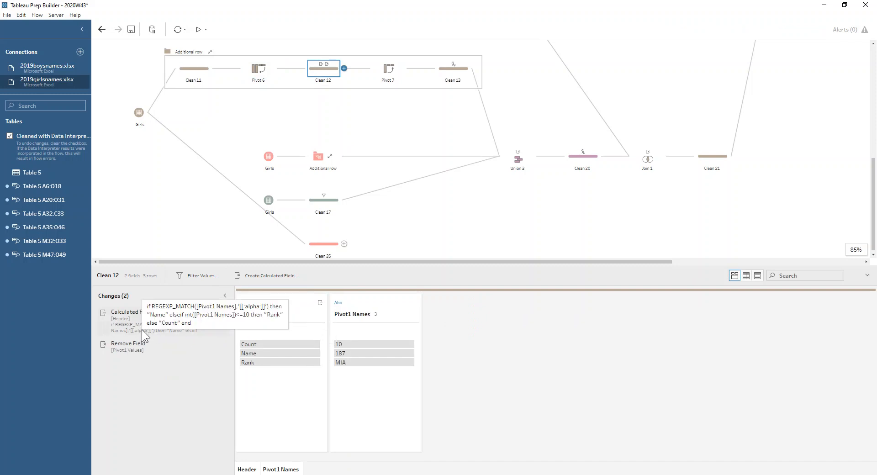
Review the formula of the calculated Header field in Clean 12, close the editor, and check the Pivot1 Values field
left_click(219, 319)
left_click_drag(399, 142, 399, 66)
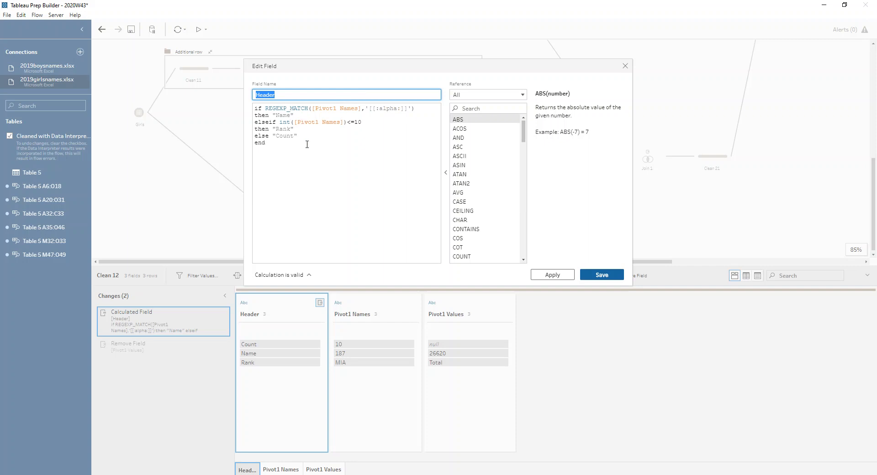
left_click(624, 66)
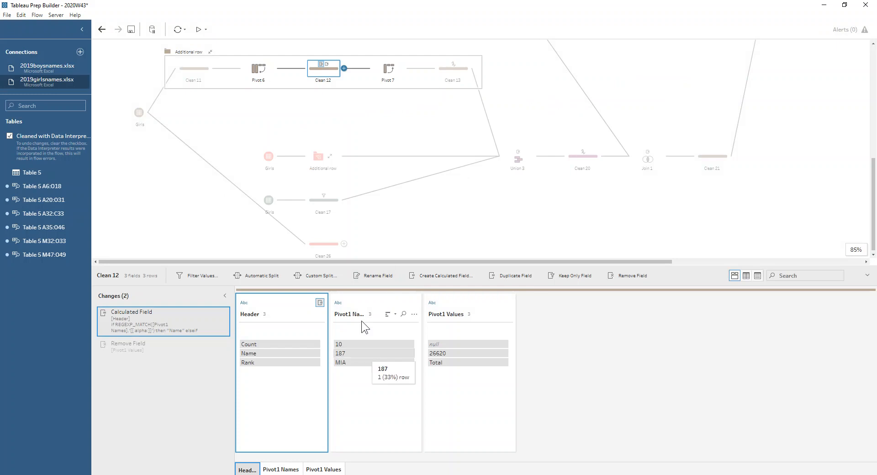
left_click(446, 300)
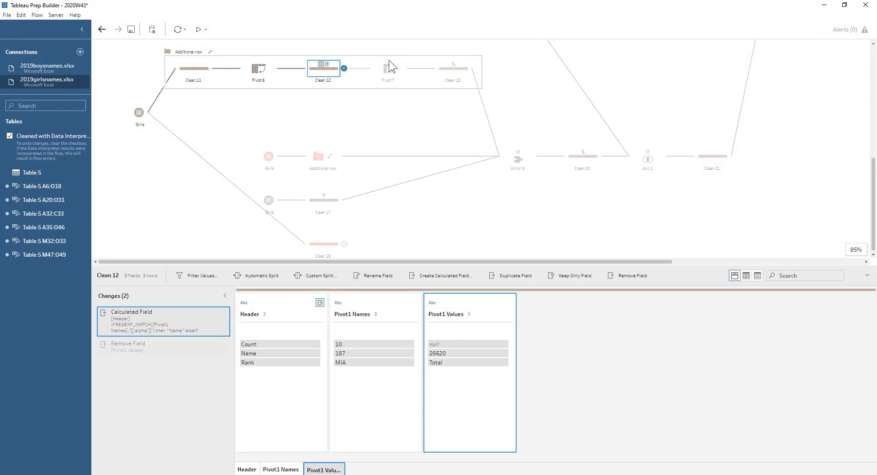
Inspect the rows-to-columns Pivot 7 and the Rank and Count type changes in Clean 13
left_click(382, 72)
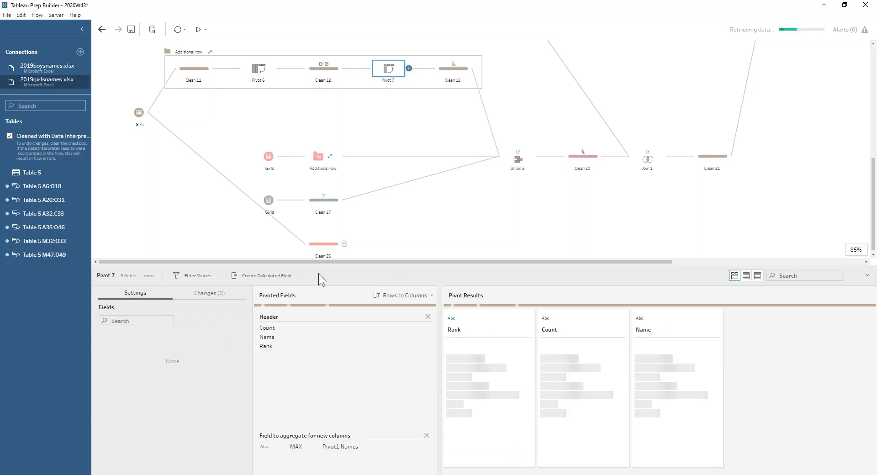
left_click(449, 66)
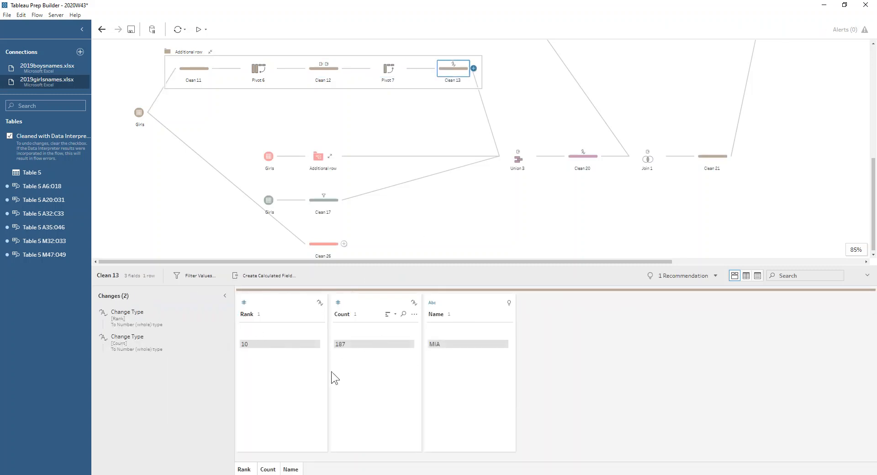
Check the Rank, Count, Name and Month fields in the Union 3 of the Girls monthly groups
scroll(458, 202, "up", 5)
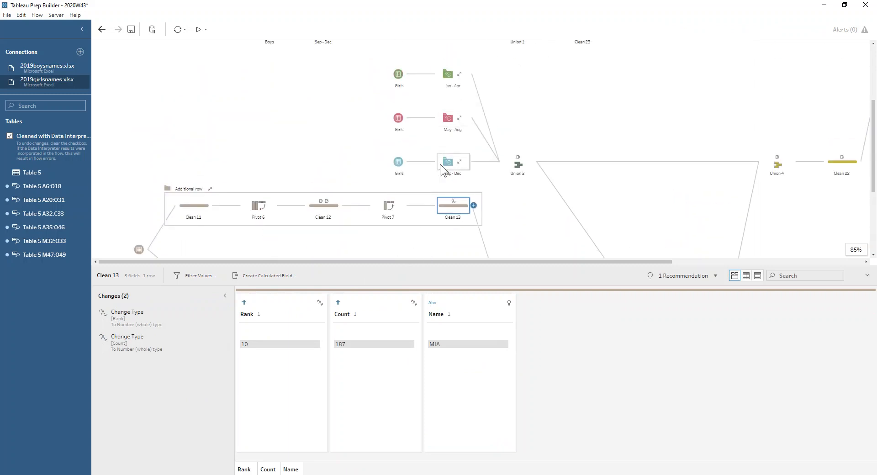
left_click(519, 165)
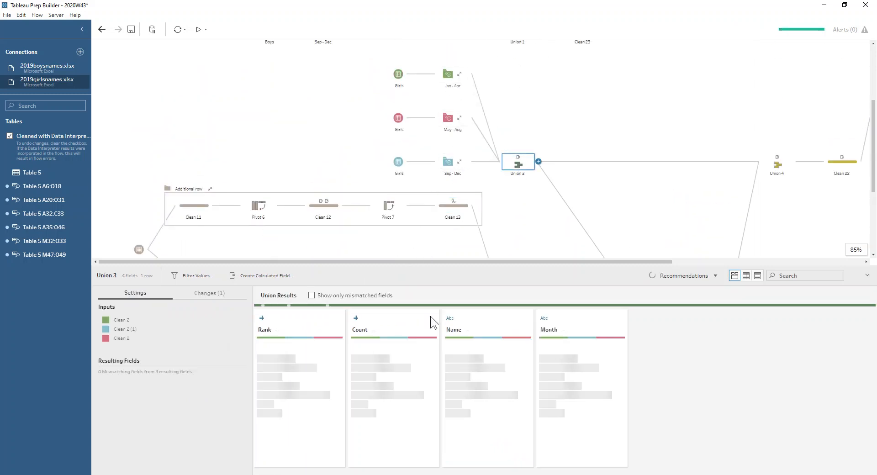
scroll(526, 228, "down", 2)
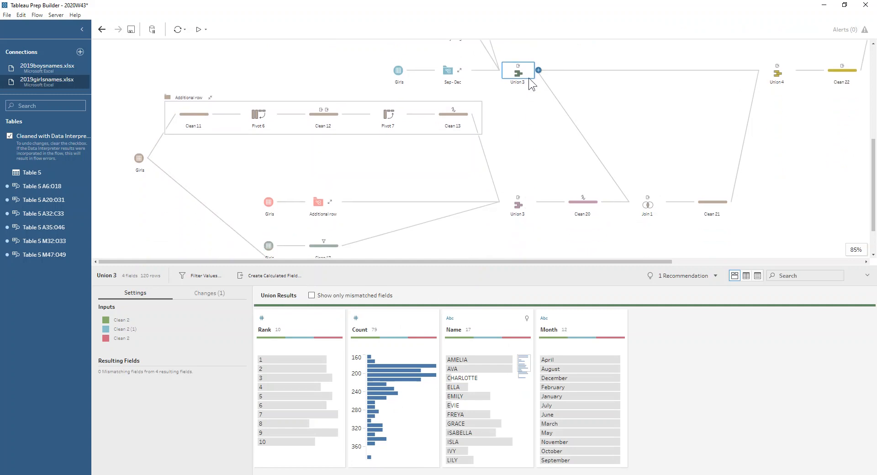
Inspect the Girls Table 5 M47:O49 input and the F1 filter applied to it in Clean 17
scroll(228, 192, "down", 2)
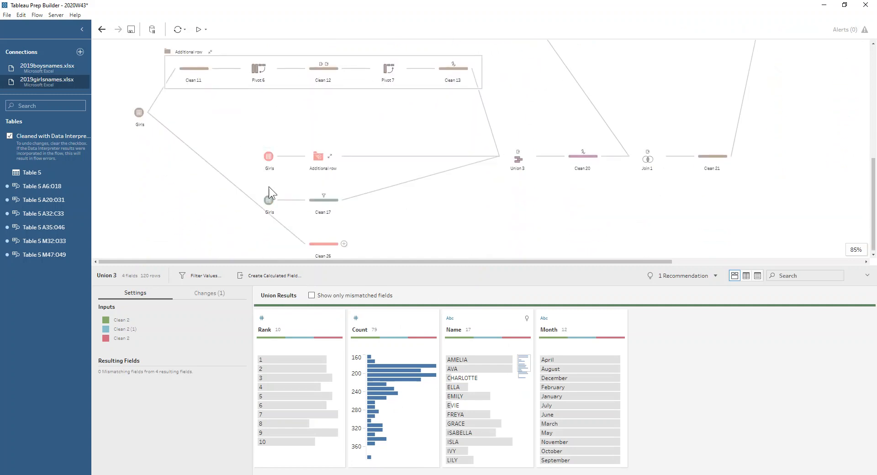
left_click(271, 200)
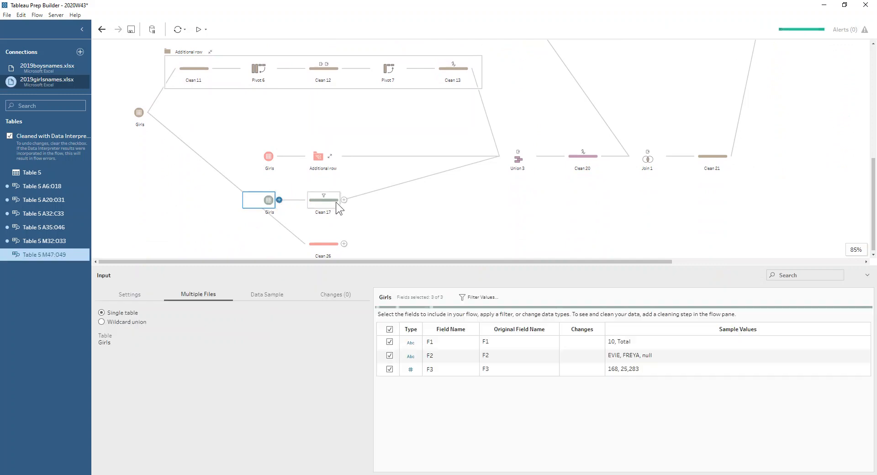
left_click(333, 201)
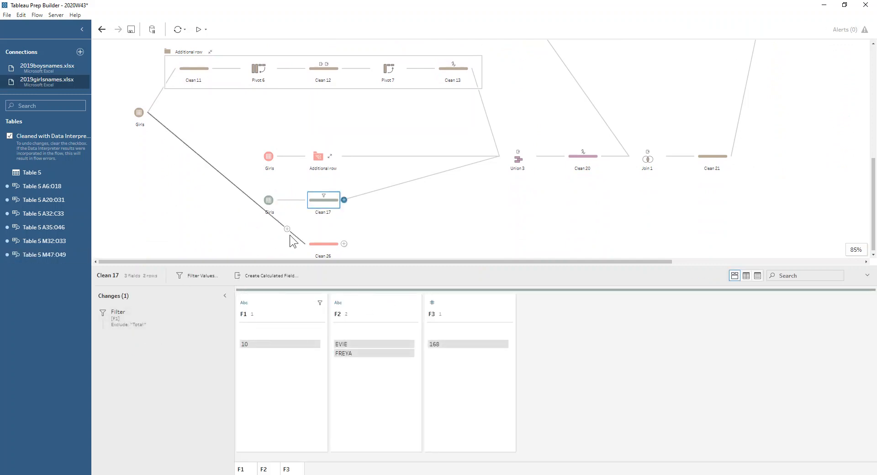
Examine the union of the additional Girls rows and the Rank type change in Clean 20
left_click(524, 162)
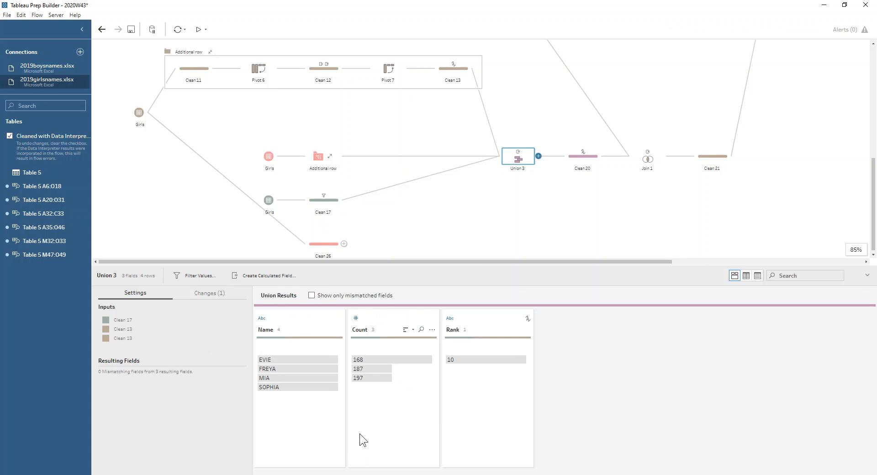
left_click_drag(420, 262, 557, 261)
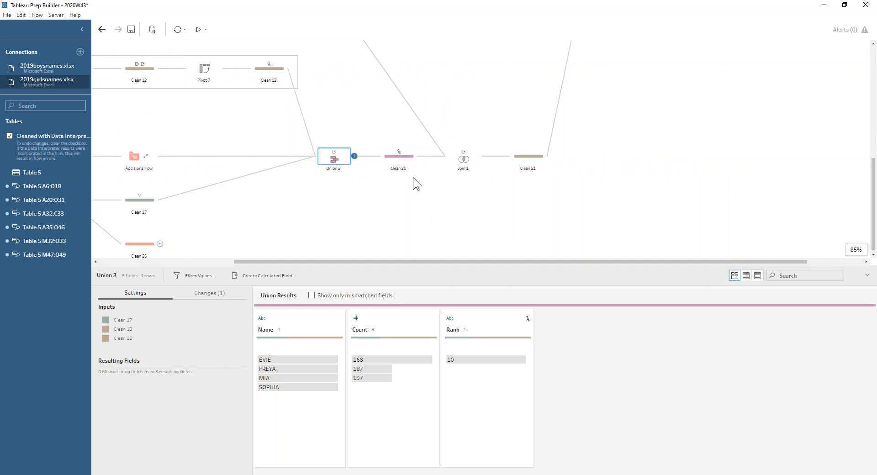
left_click(399, 161)
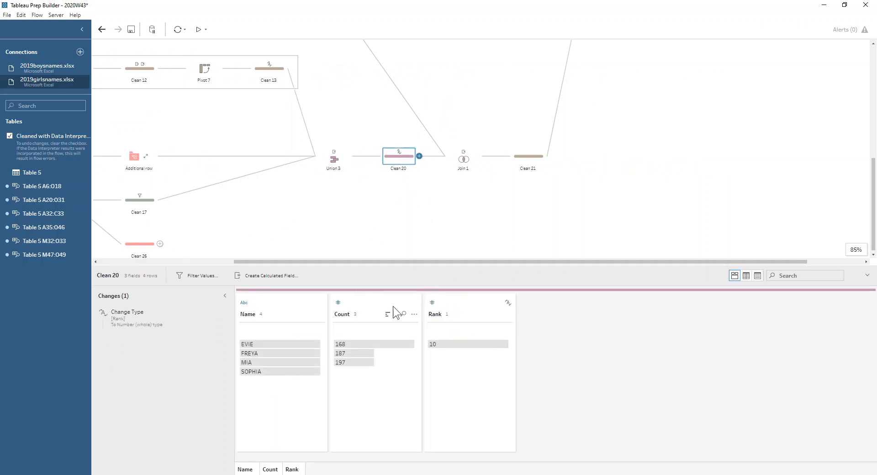
Examine the Count and Rank clauses of the inner join between Clean 20 and Union 3, and its output in Clean 21
left_click(461, 160)
scroll(328, 114, "up", 5)
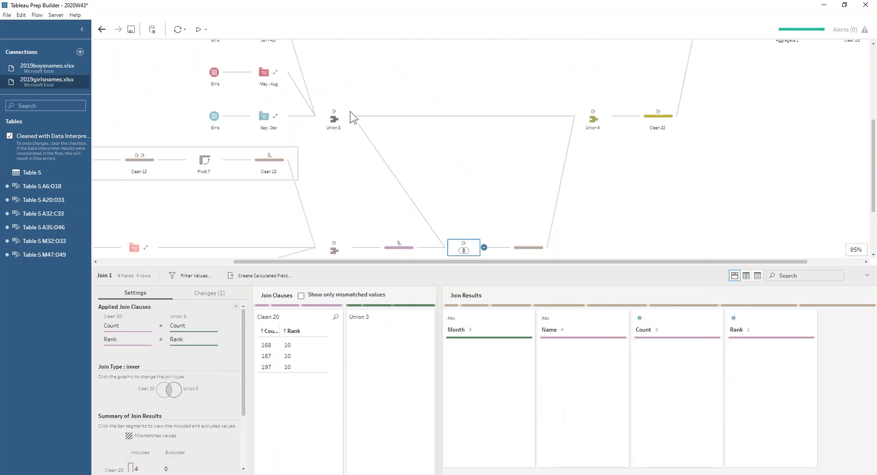
scroll(380, 232, "down", 5)
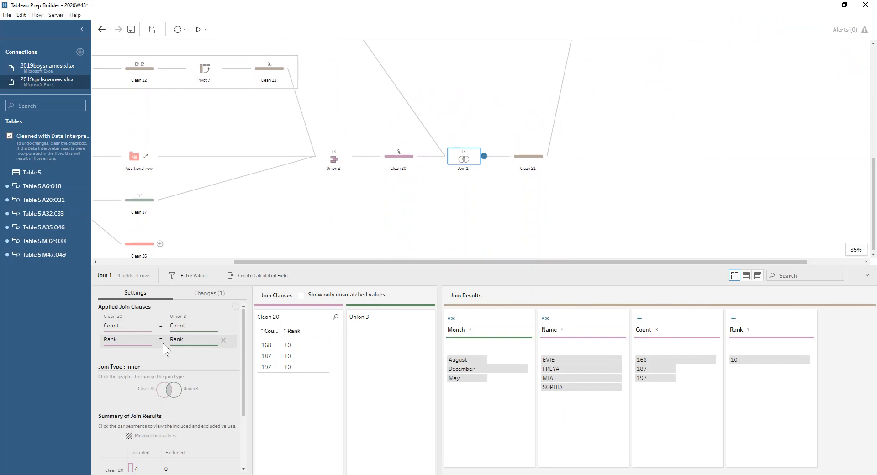
left_click(528, 164)
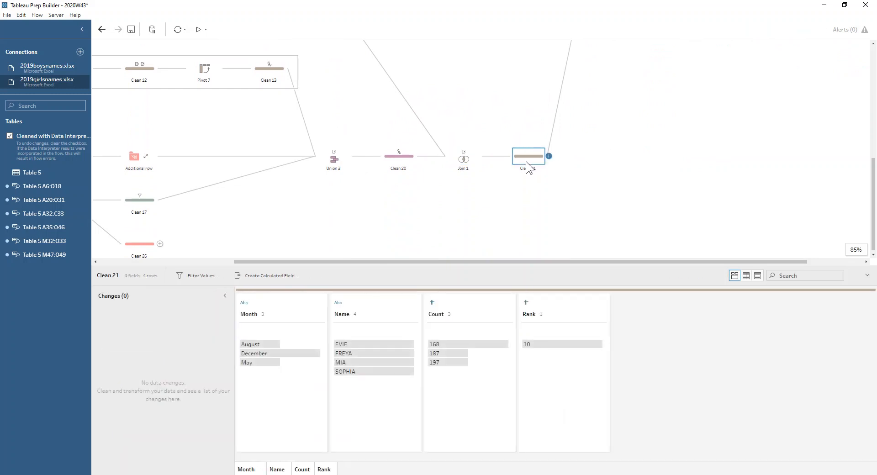
left_click(456, 160)
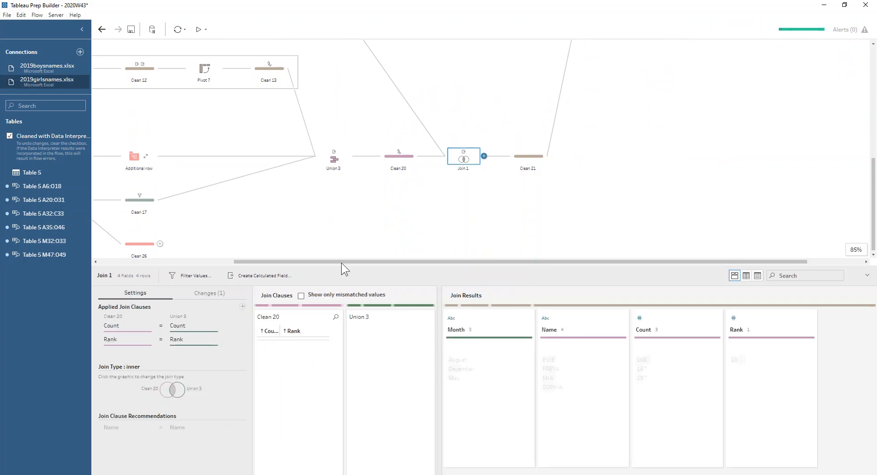
left_click(519, 157)
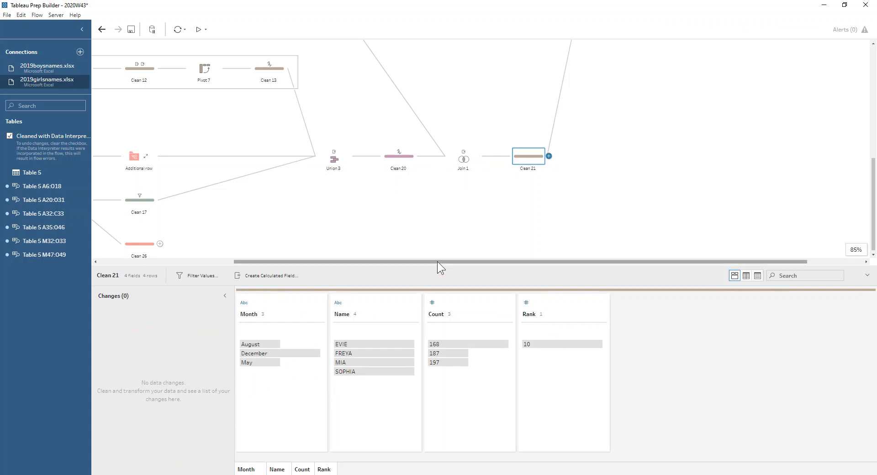
Inspect Union 4 of the Girls data and the Gender calculated field in Clean 22
left_click_drag(437, 262, 532, 261)
scroll(548, 196, "up", 5)
scroll(517, 247, "down", 1)
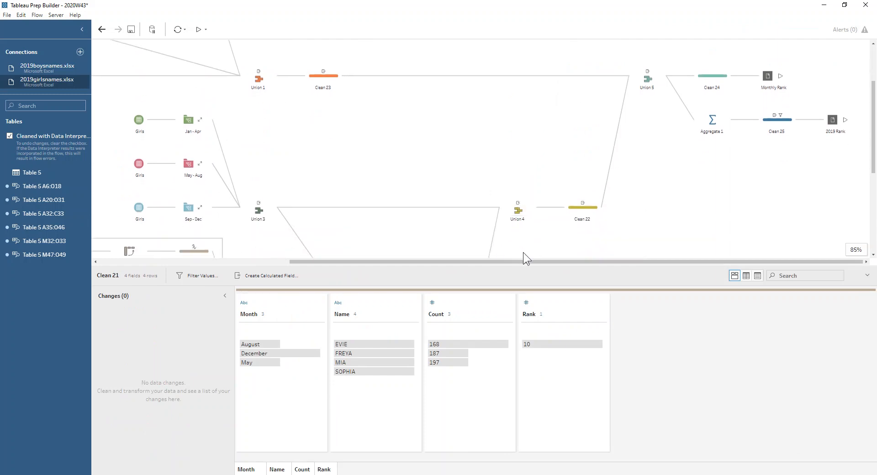
left_click(520, 209)
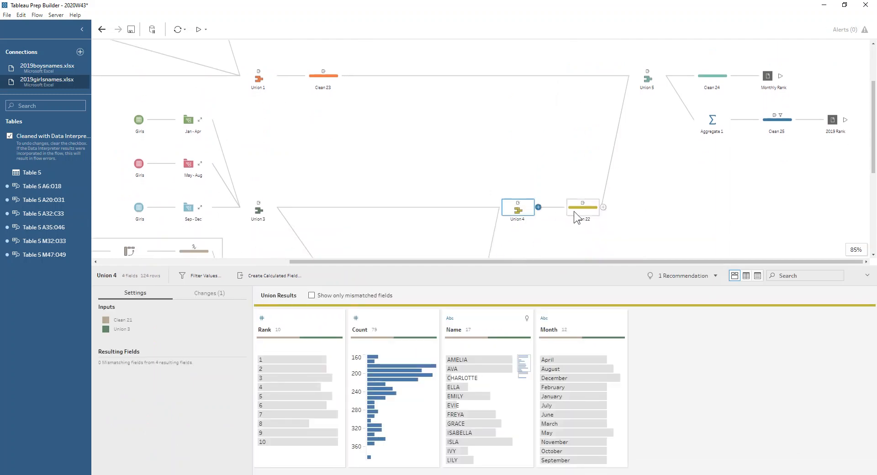
left_click(573, 209)
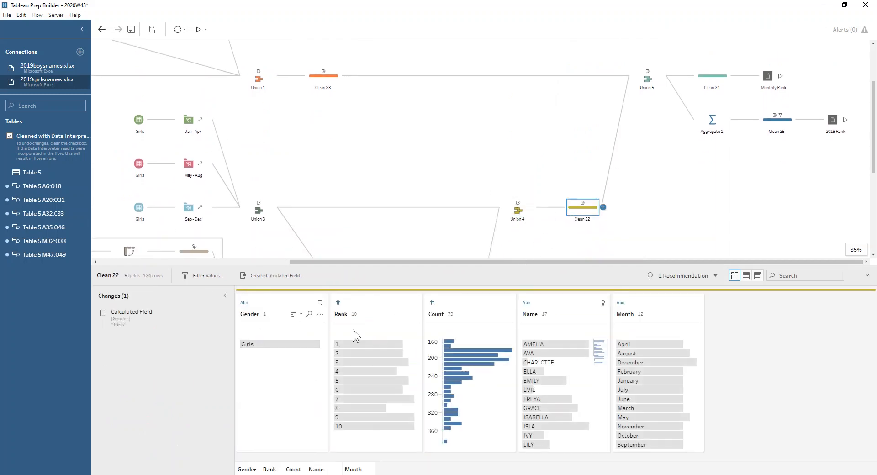
Check the combined boys and girls fields in Union 5 and Clean 24, enlarging the data preview to read the rows
scroll(617, 140, "up", 1)
scroll(617, 140, "up", 1)
left_click(645, 164)
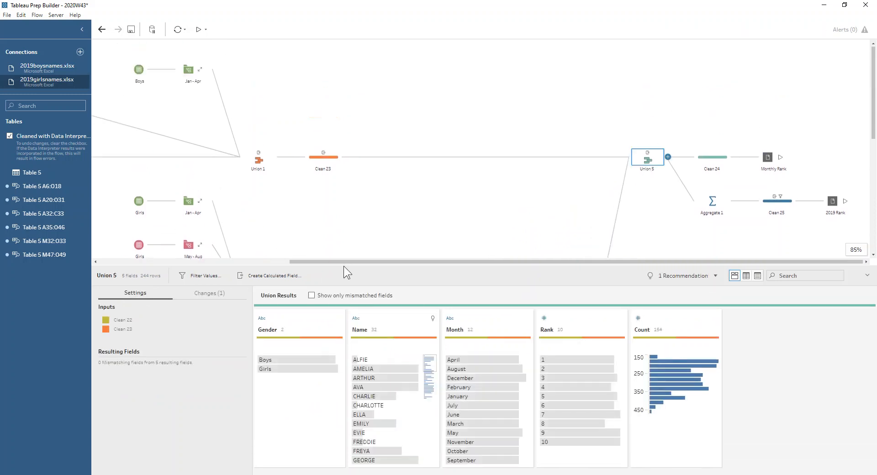
left_click(713, 154)
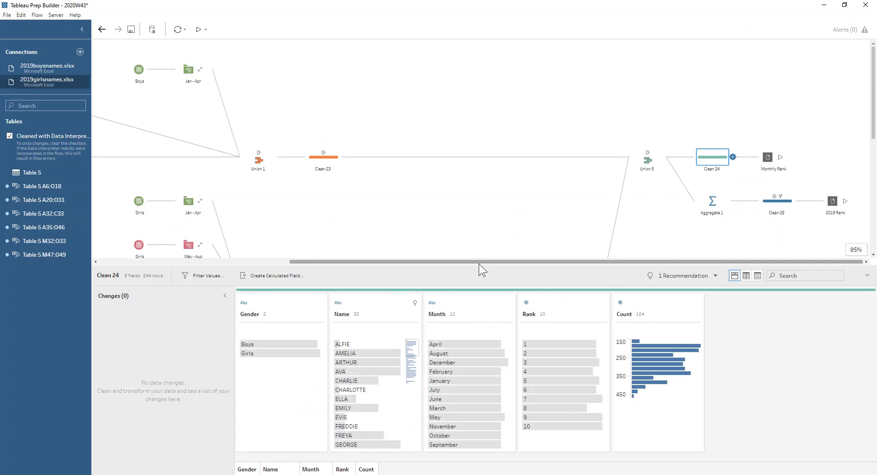
left_click_drag(477, 262, 483, 196)
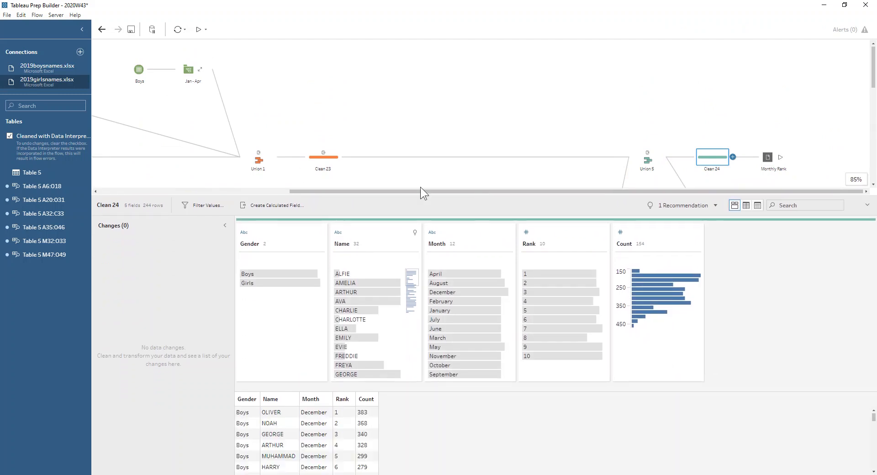
Examine the Gender and Name grouping with summed Count in Aggregate 1, and the 2019 Rank calculation and filter in Clean 25
scroll(639, 146, "down", 4)
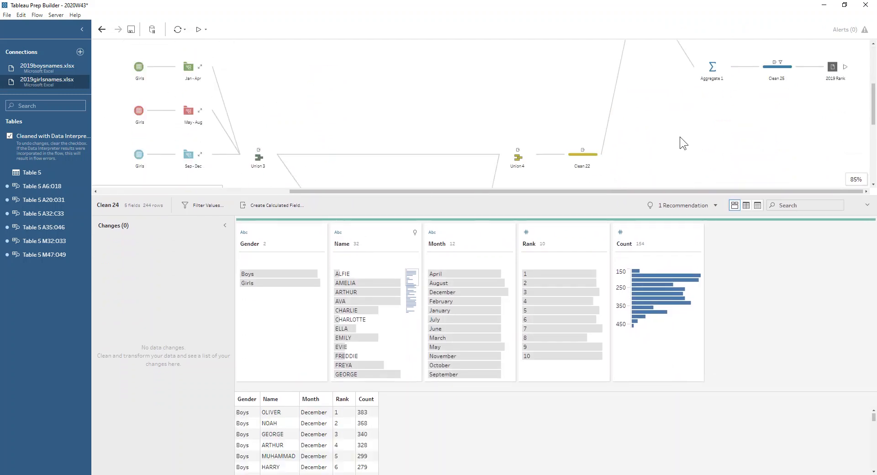
left_click(716, 68)
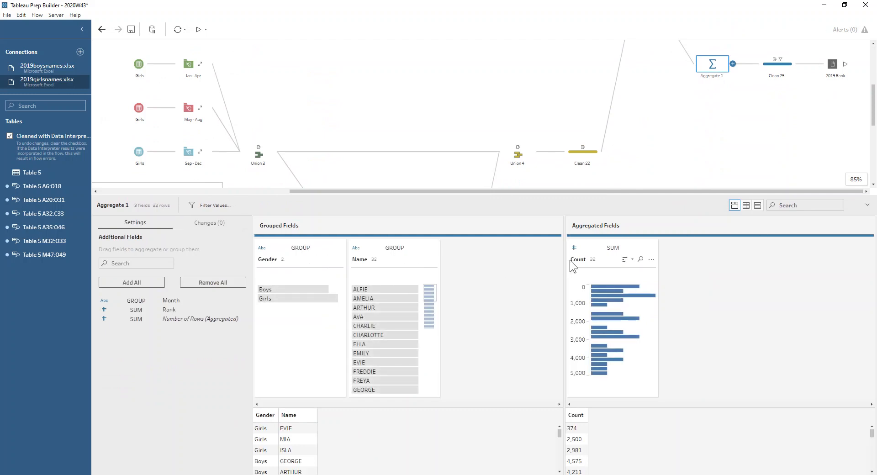
left_click(781, 67)
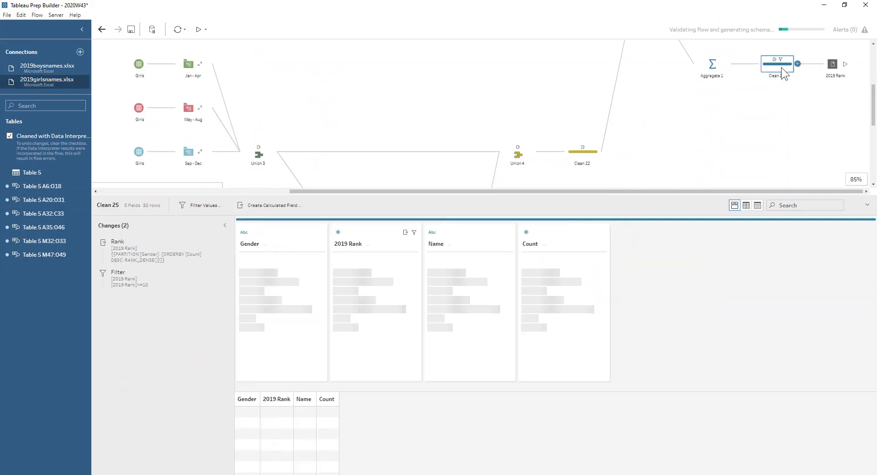
left_click(153, 250)
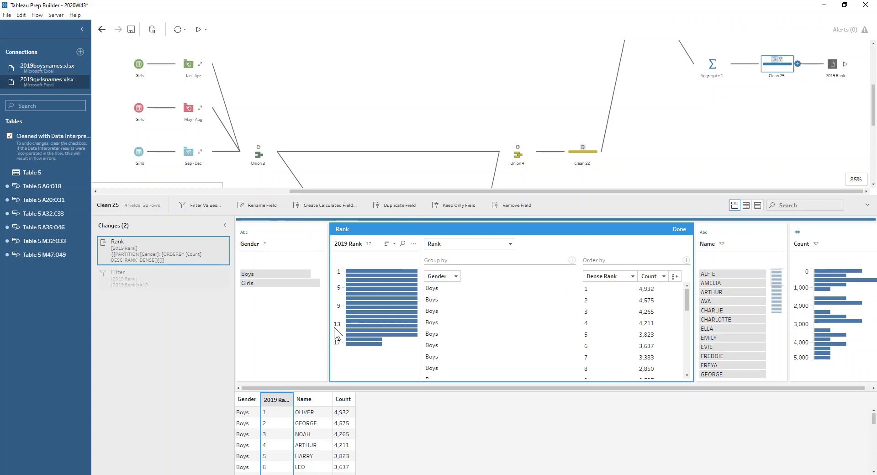
left_click(124, 286)
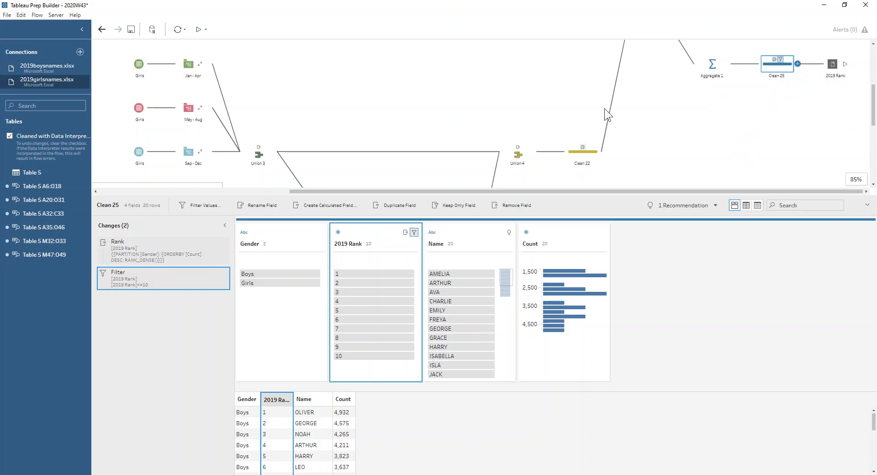
Return to the Girls additional row and Clean 17 branches of the flow
scroll(415, 158, "down", 5)
left_click_drag(303, 193, 184, 155)
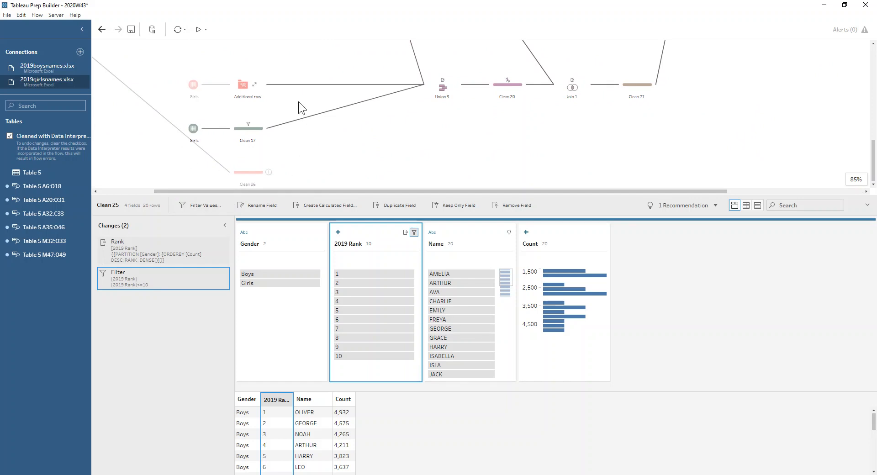